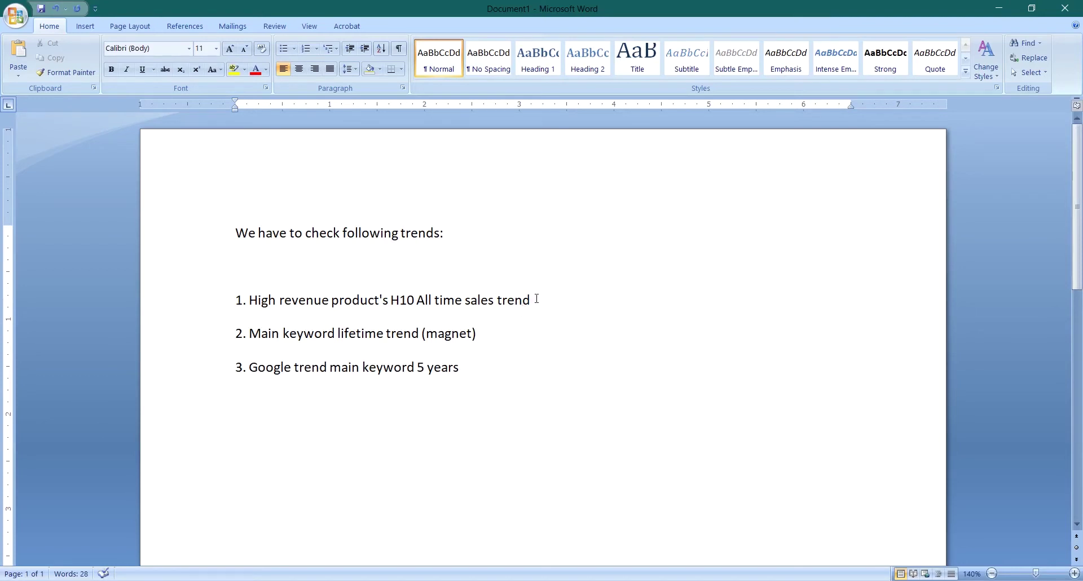
# Select and clear the 'H10 All time sales trend' text, then bring the Amazon Best Sellers browser forward
pyautogui.moveTo(537, 299); pyautogui.dragTo(402, 293)
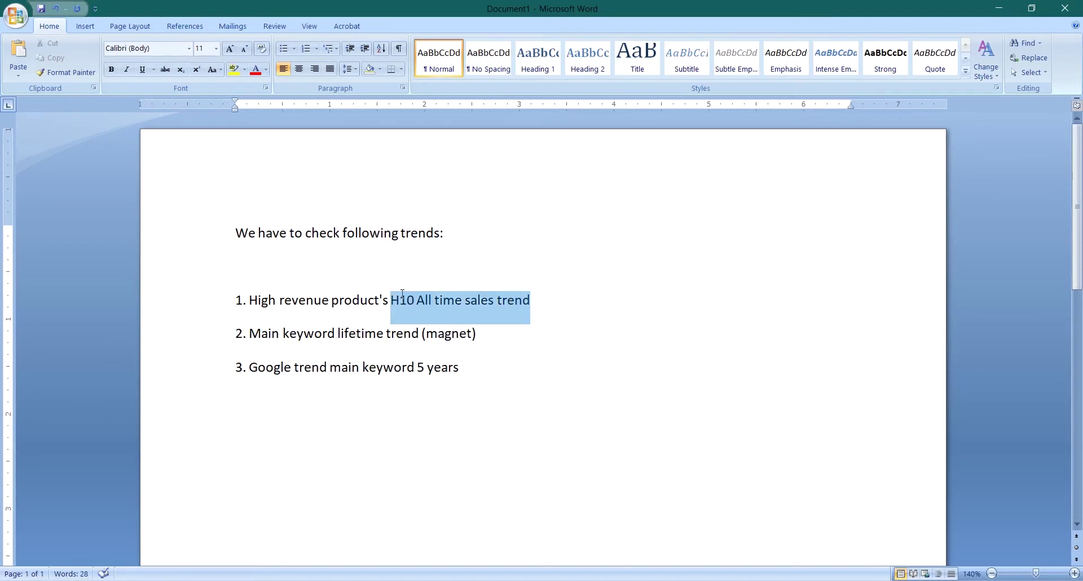
pyautogui.click(401, 300)
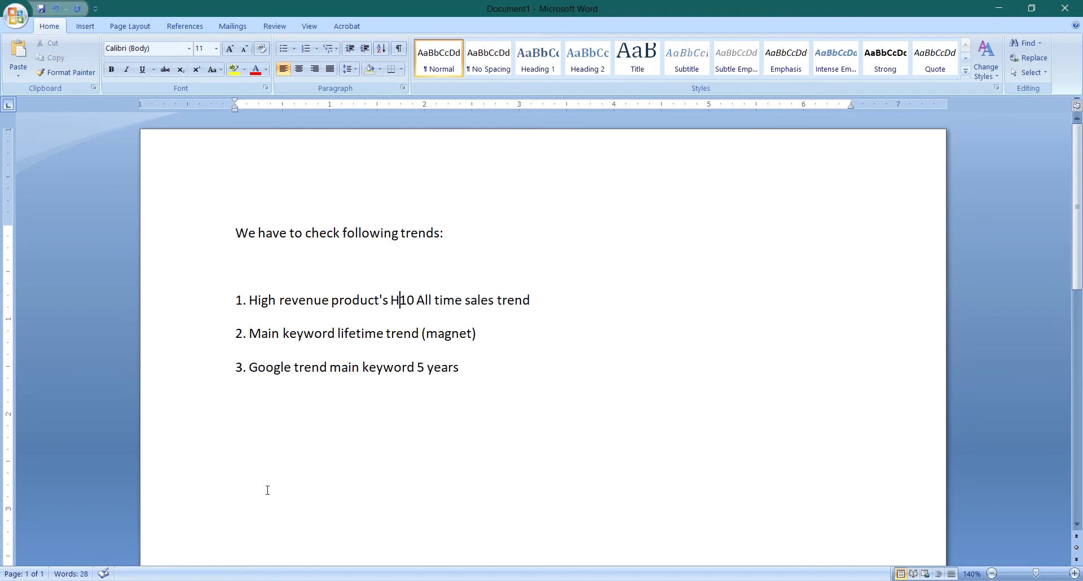
pyautogui.moveTo(207, 573)
pyautogui.click(236, 557)
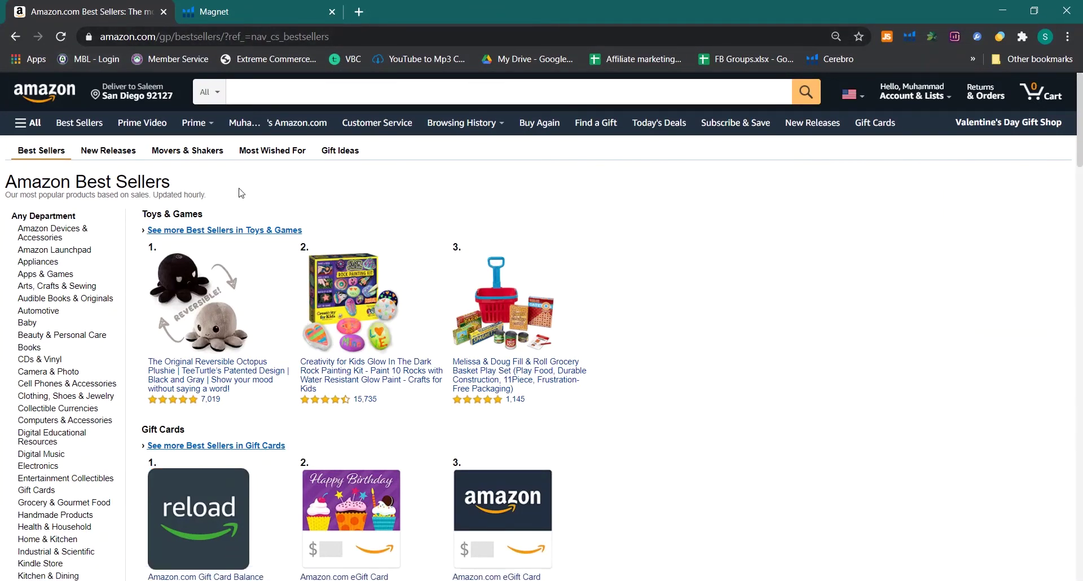
# Reload Amazon Best Sellers and scroll to the CuberSpeed Rainbow Ball in the Gift ideas row
pyautogui.click(79, 123)
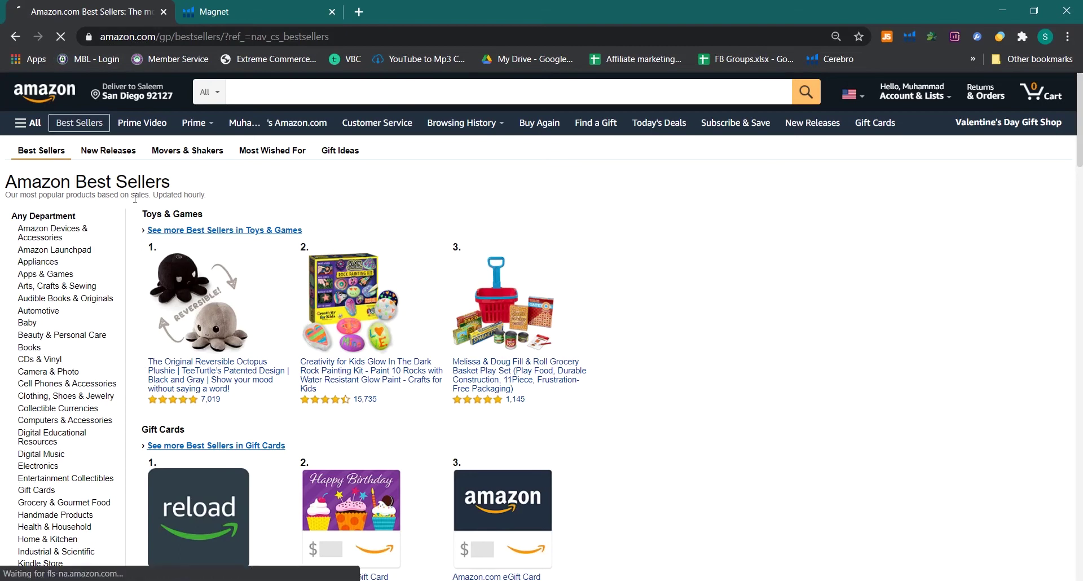
pyautogui.moveTo(281, 354)
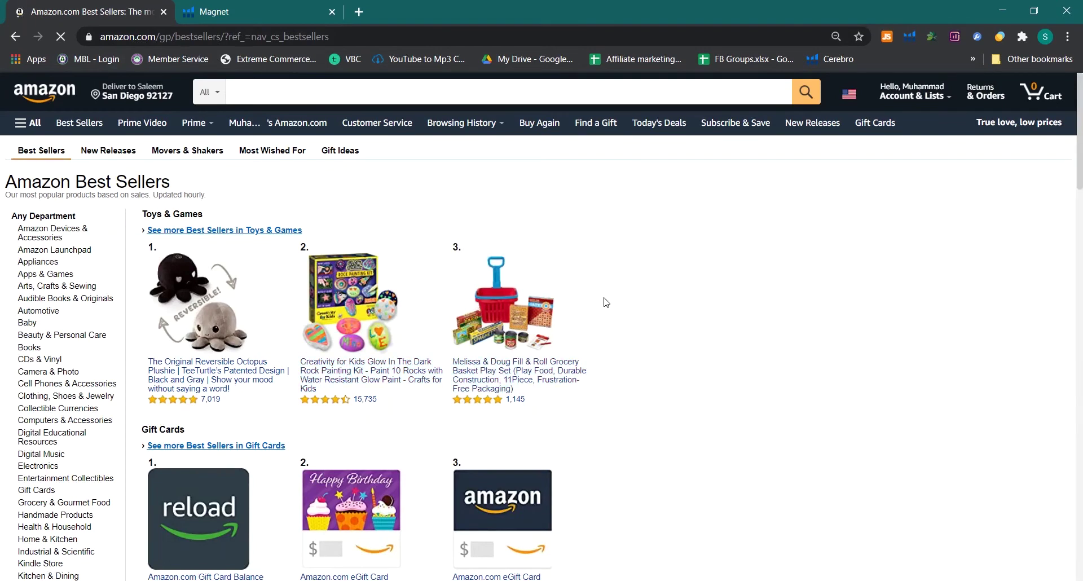
pyautogui.scroll(-10, 604, 302)
pyautogui.scroll(-10, 606, 303)
pyautogui.scroll(4, 606, 305)
pyautogui.scroll(-4, 606, 306)
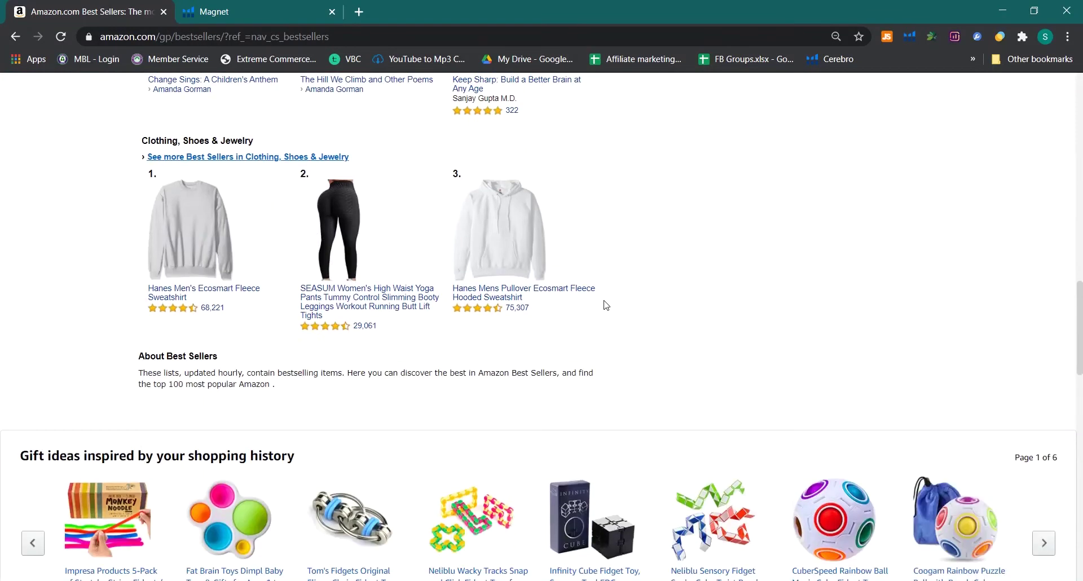
pyautogui.scroll(-1, 606, 306)
pyautogui.scroll(-1, 606, 306)
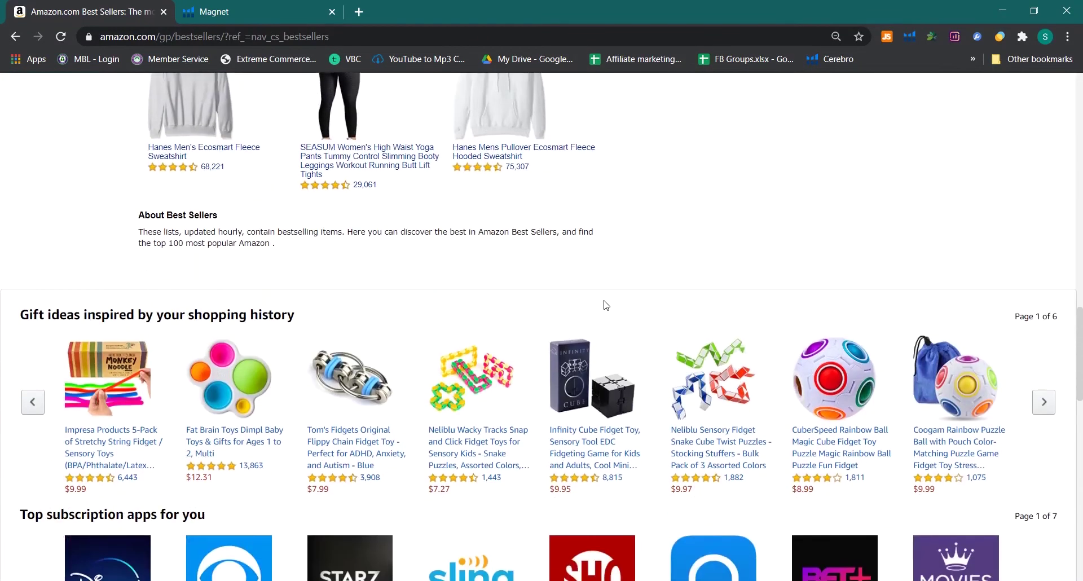
pyautogui.scroll(13, 606, 306)
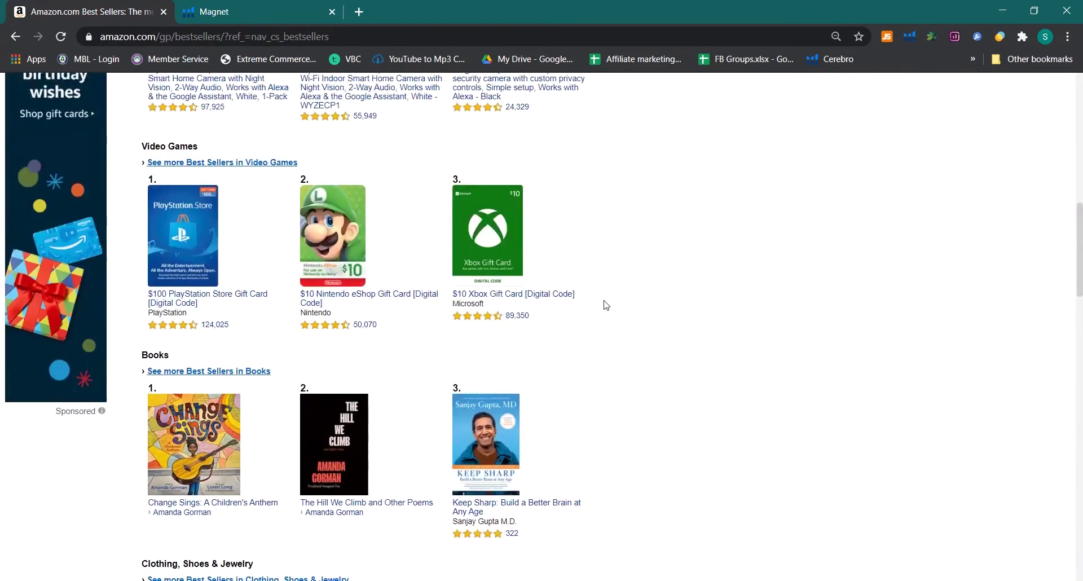
pyautogui.scroll(5, 606, 305)
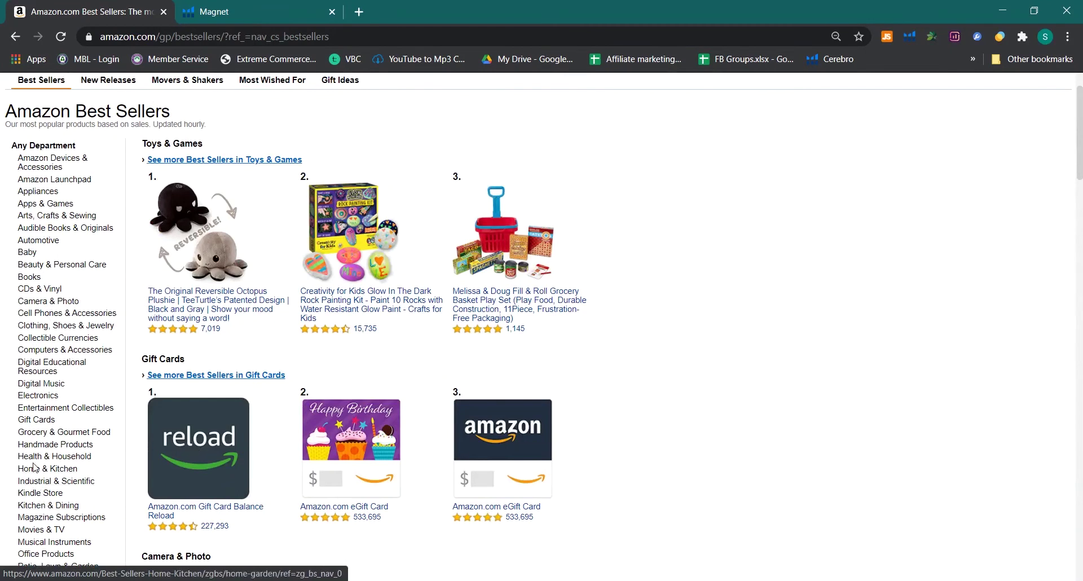
pyautogui.scroll(-14, 638, 416)
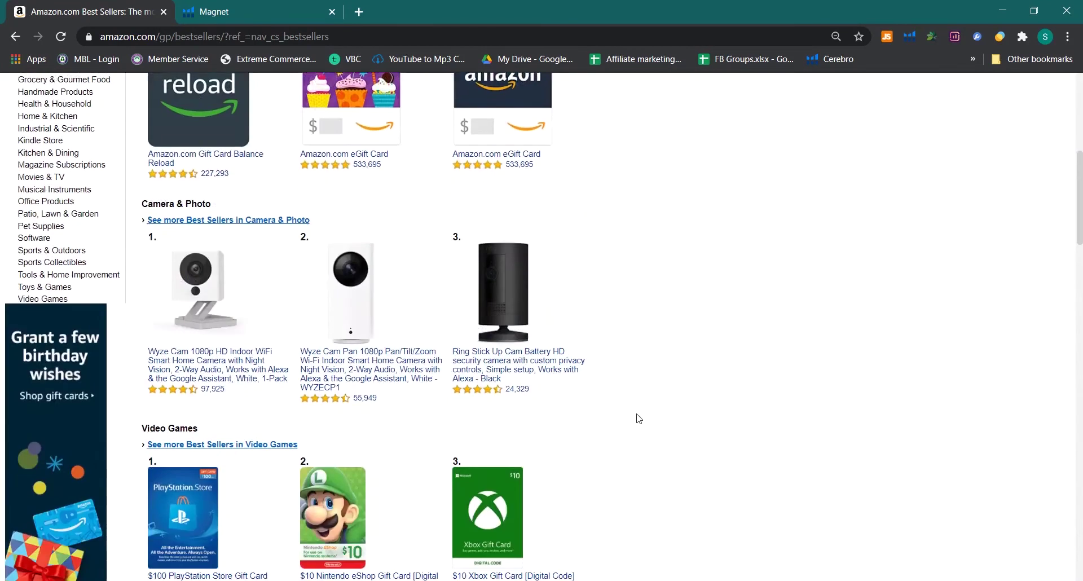
pyautogui.scroll(-5, 640, 419)
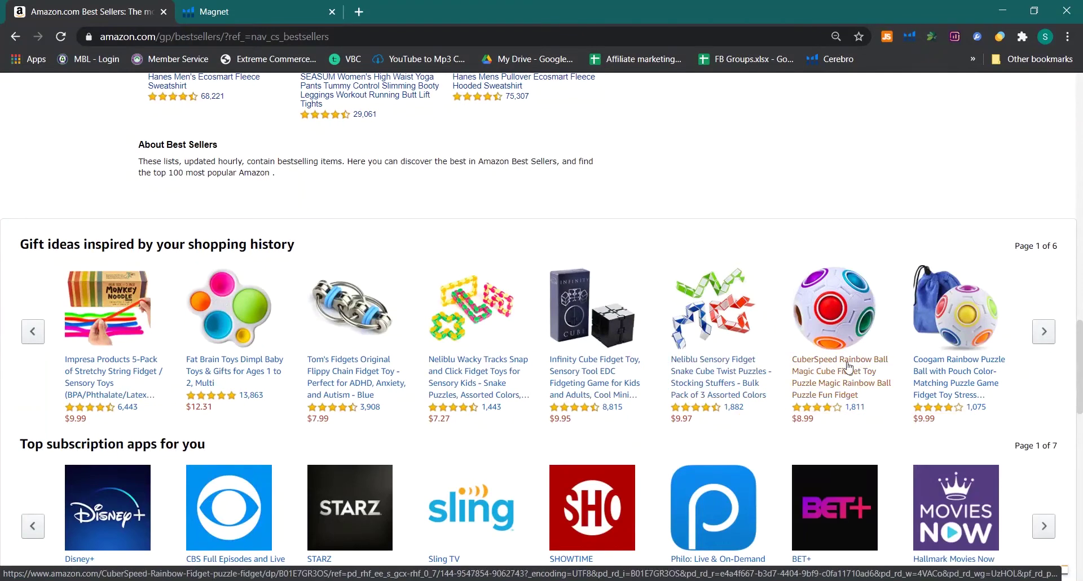
pyautogui.moveTo(858, 357)
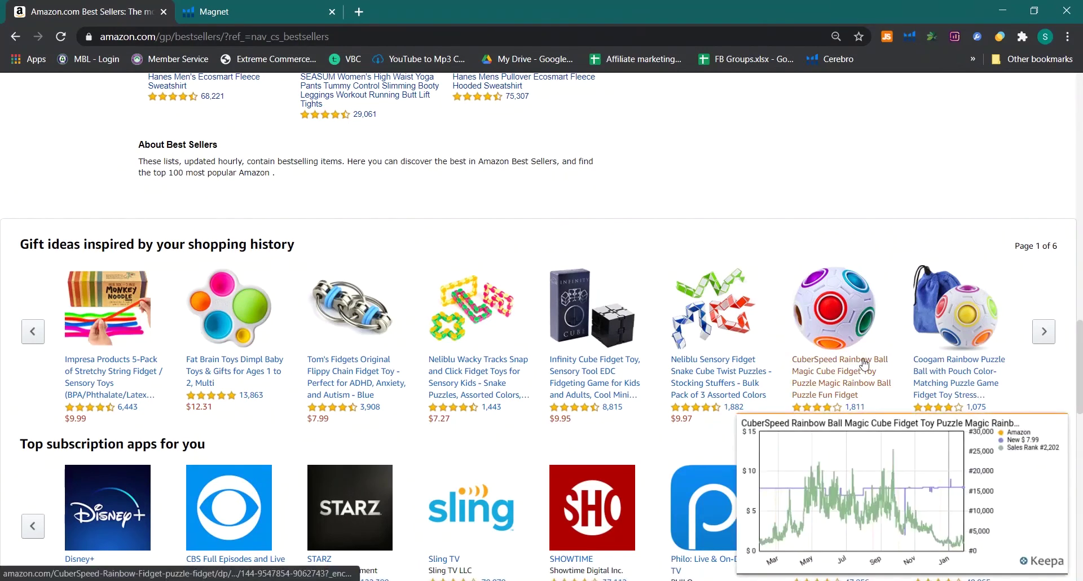
# Open the CuberSpeed Rainbow Ball product in a new tab and select 'Rainbow Ball' in its title
pyautogui.middleClick(842, 364)
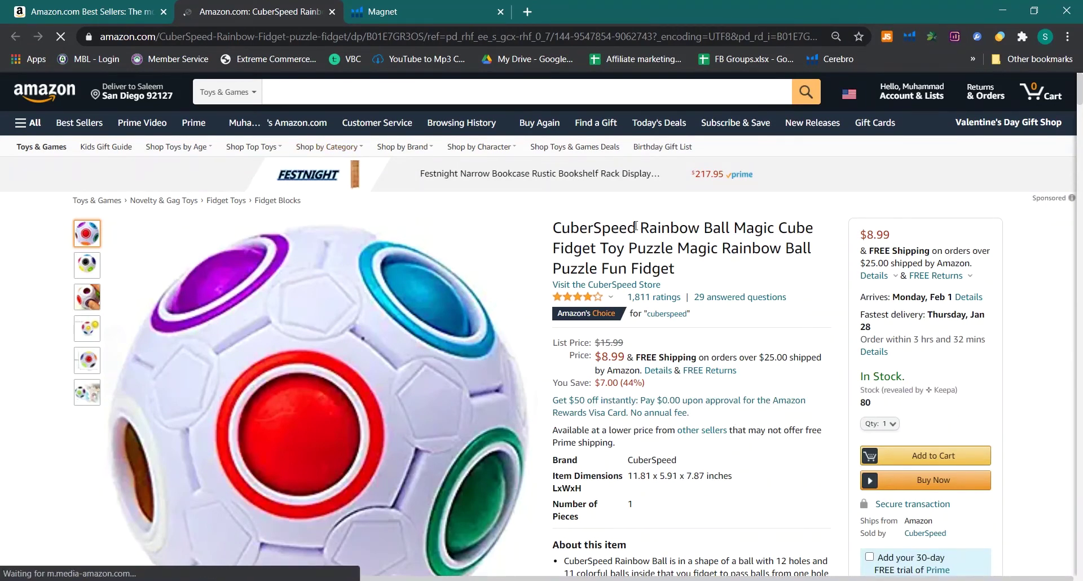
pyautogui.moveTo(640, 228); pyautogui.dragTo(734, 228)
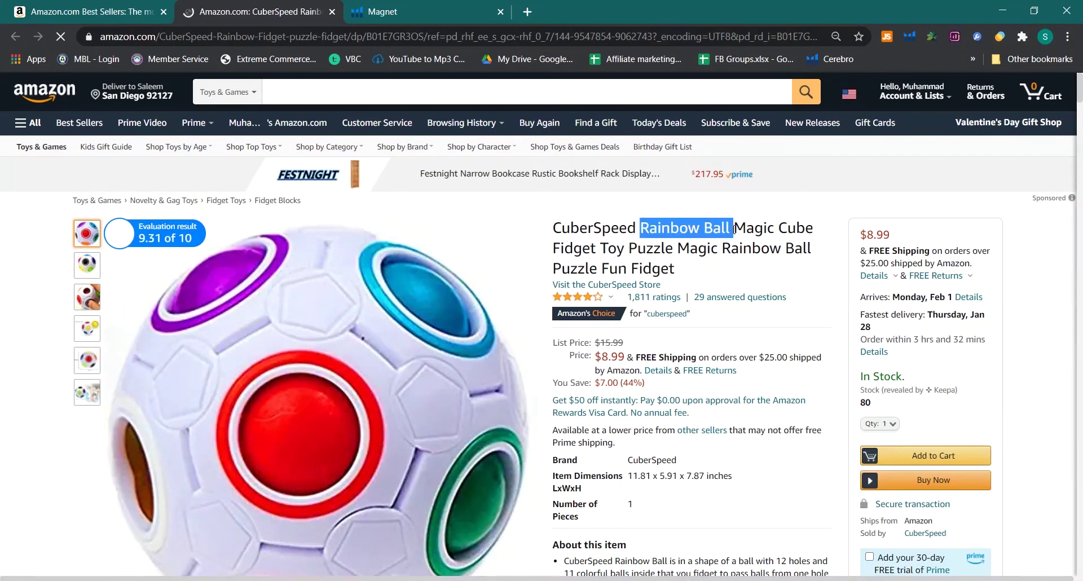
pyautogui.click(704, 248)
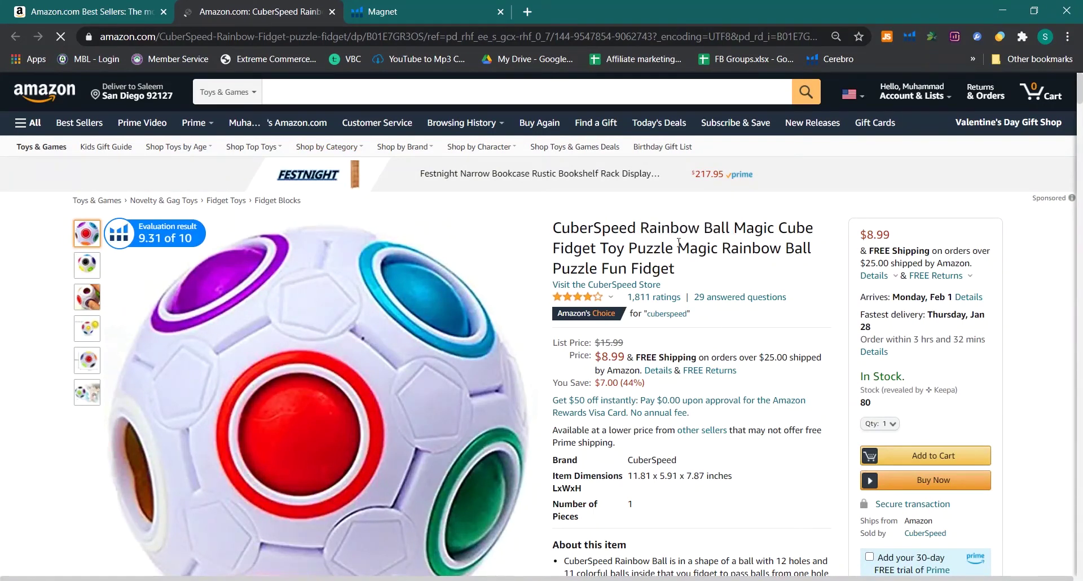
pyautogui.moveTo(643, 228); pyautogui.dragTo(724, 229)
pyautogui.hotkey('ctrl', 'c')
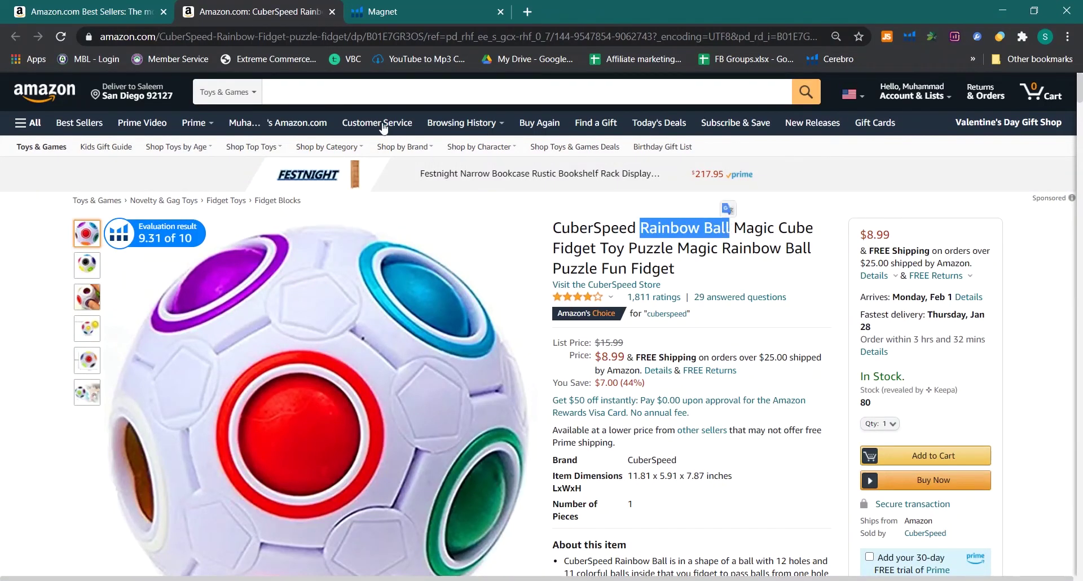
# Search Amazon for 'Rainbow Ball' and scroll the results down to the CuberSpeed listing
pyautogui.click(327, 91)
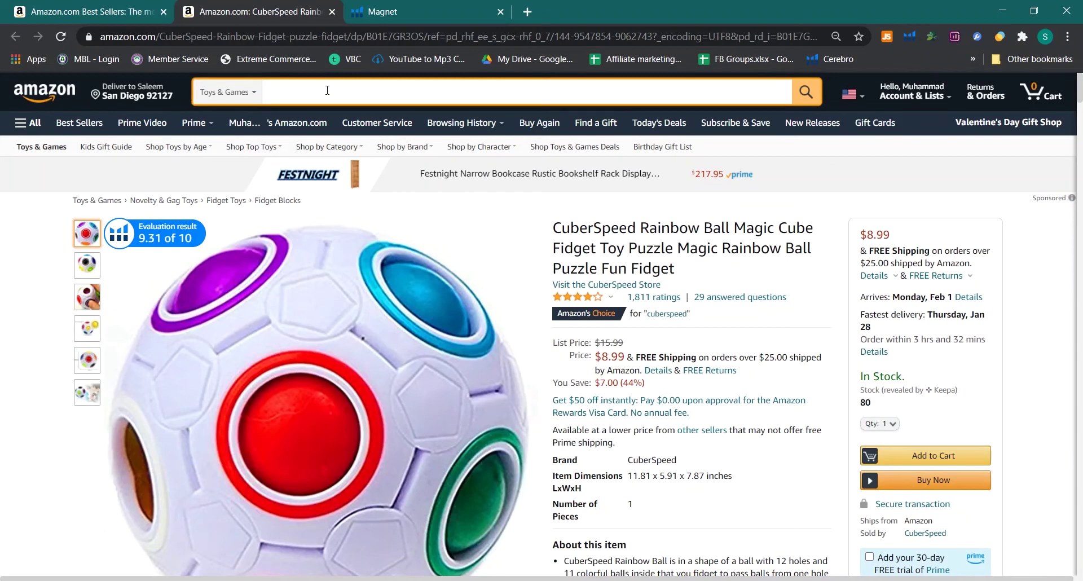
pyautogui.hotkey('ctrl', 'v')
pyautogui.press('Return')
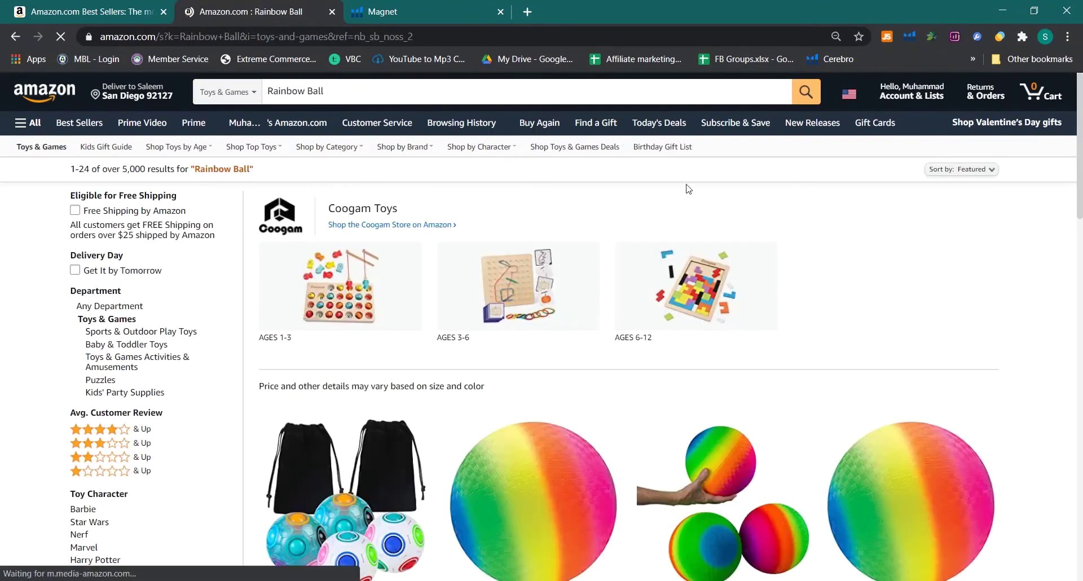
pyautogui.scroll(-3, 790, 220)
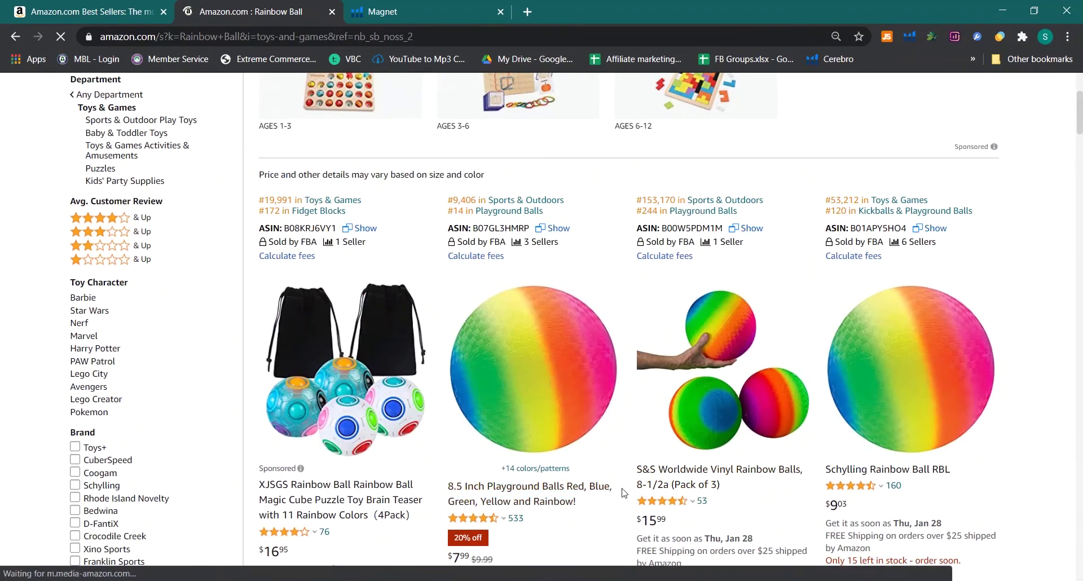
pyautogui.scroll(-5, 629, 471)
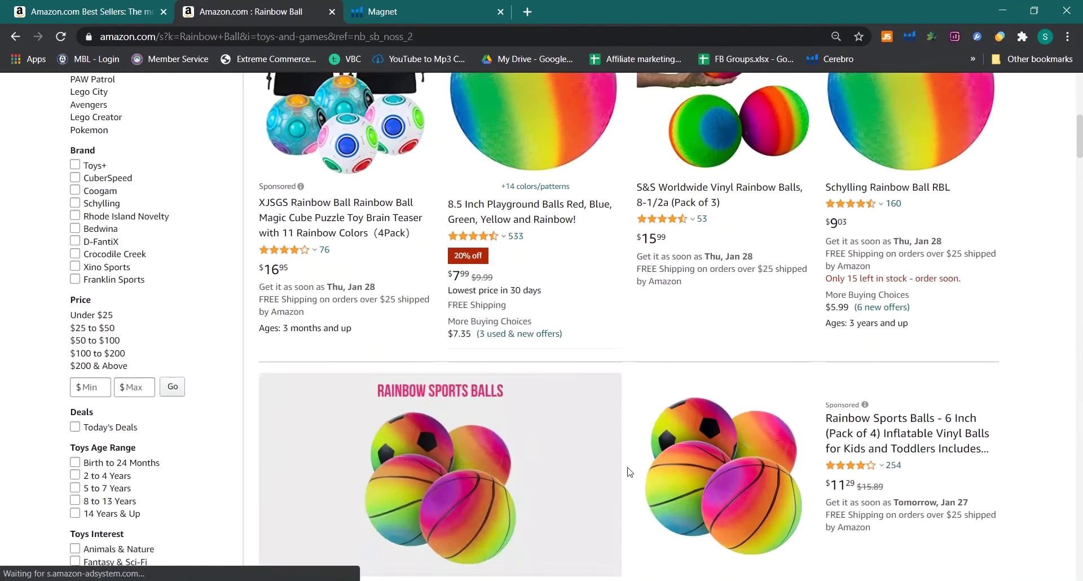
pyautogui.scroll(-4, 629, 472)
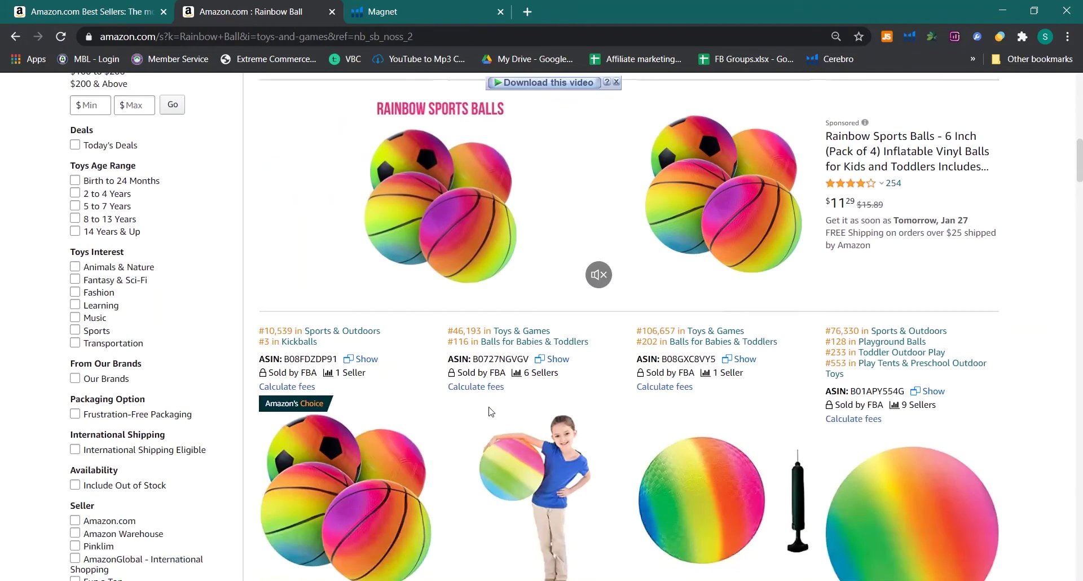
pyautogui.scroll(-3, 477, 413)
pyautogui.scroll(12, 476, 412)
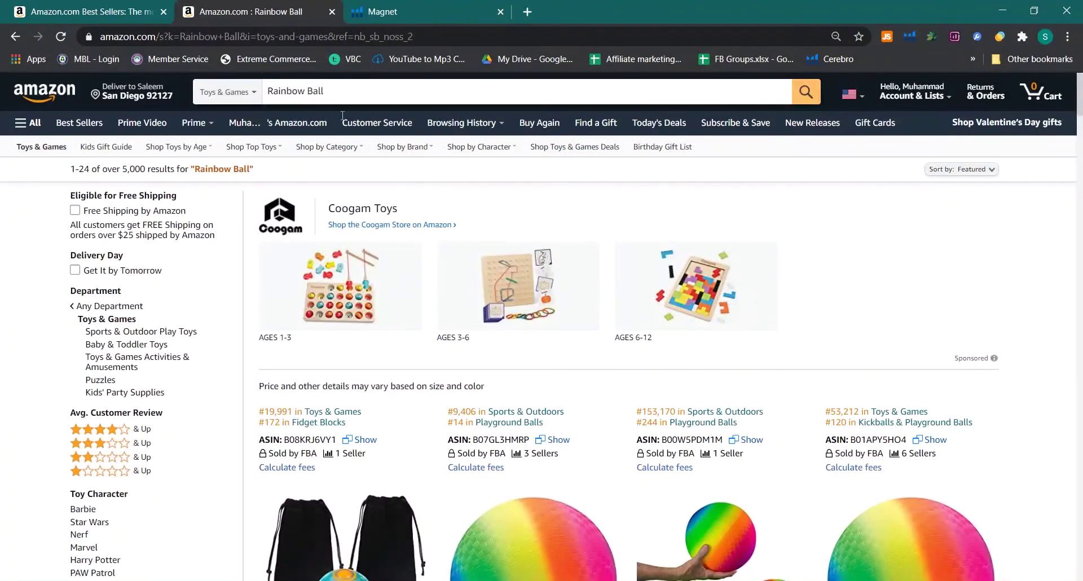
pyautogui.scroll(-10, 626, 368)
pyautogui.scroll(-6, 643, 386)
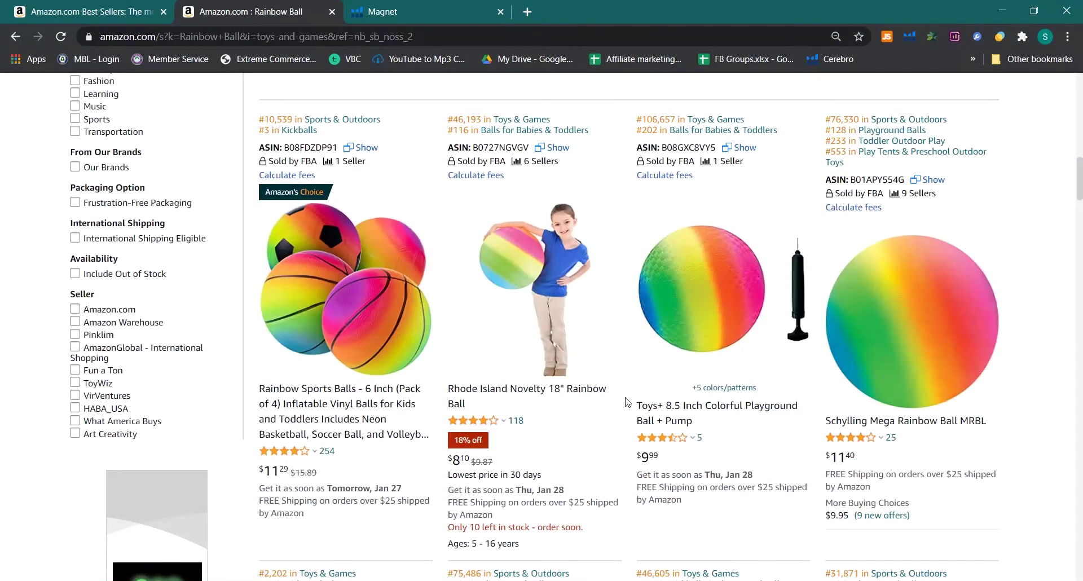
pyautogui.scroll(-5, 626, 401)
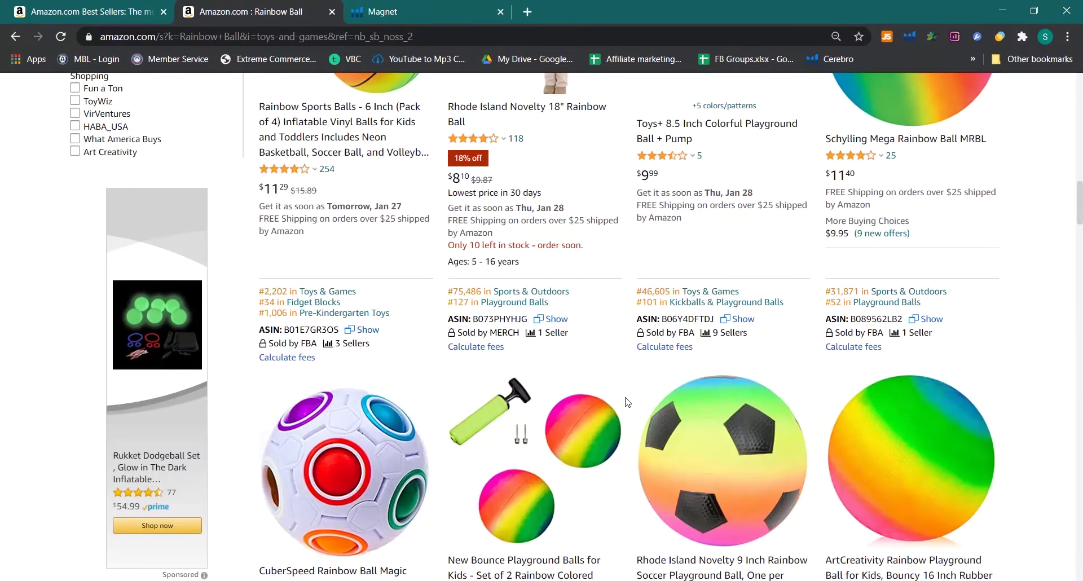
pyautogui.scroll(-4, 628, 402)
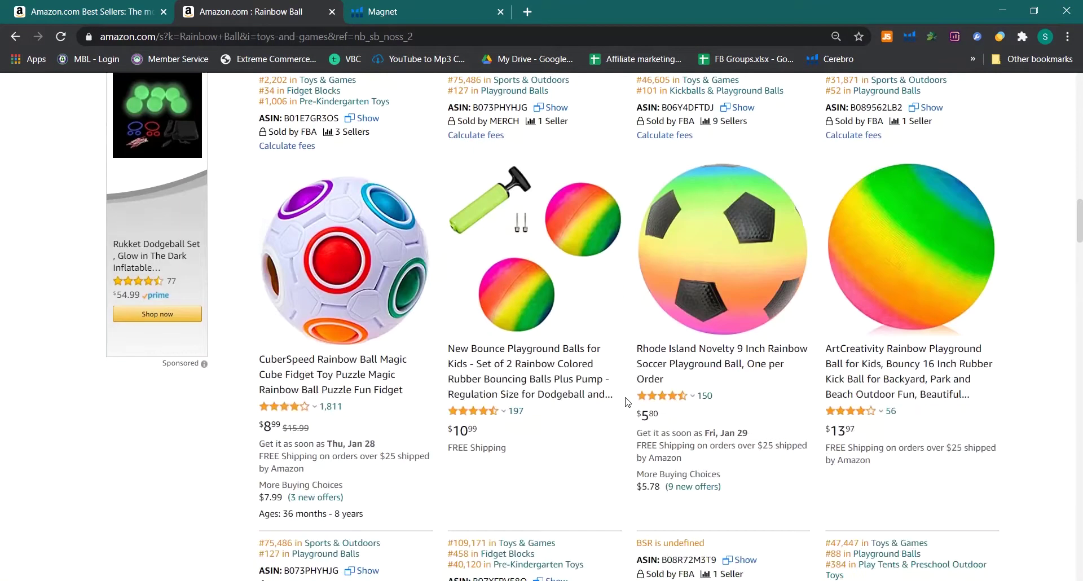
# Open the CuberSpeed page and advance the '4 stars and above' and 'Products related' carousels to page 2
pyautogui.click(326, 362)
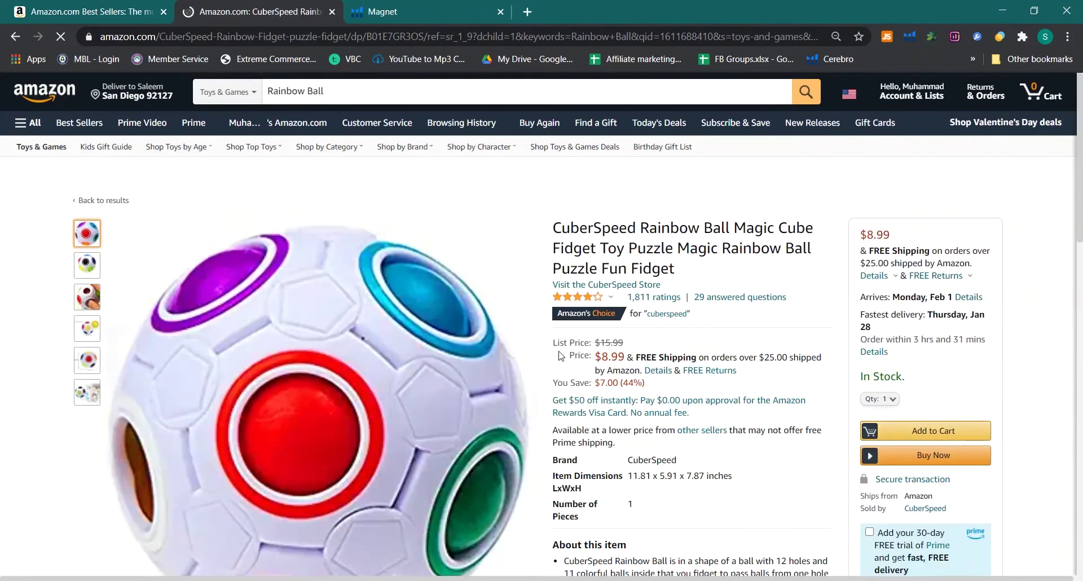
pyautogui.scroll(-15, 546, 357)
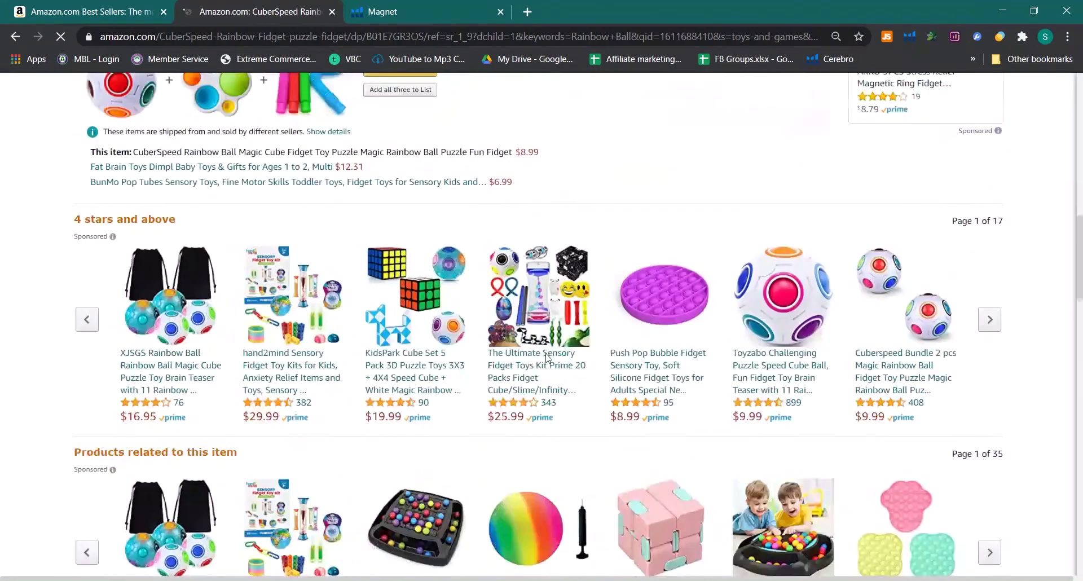
pyautogui.scroll(-1, 546, 358)
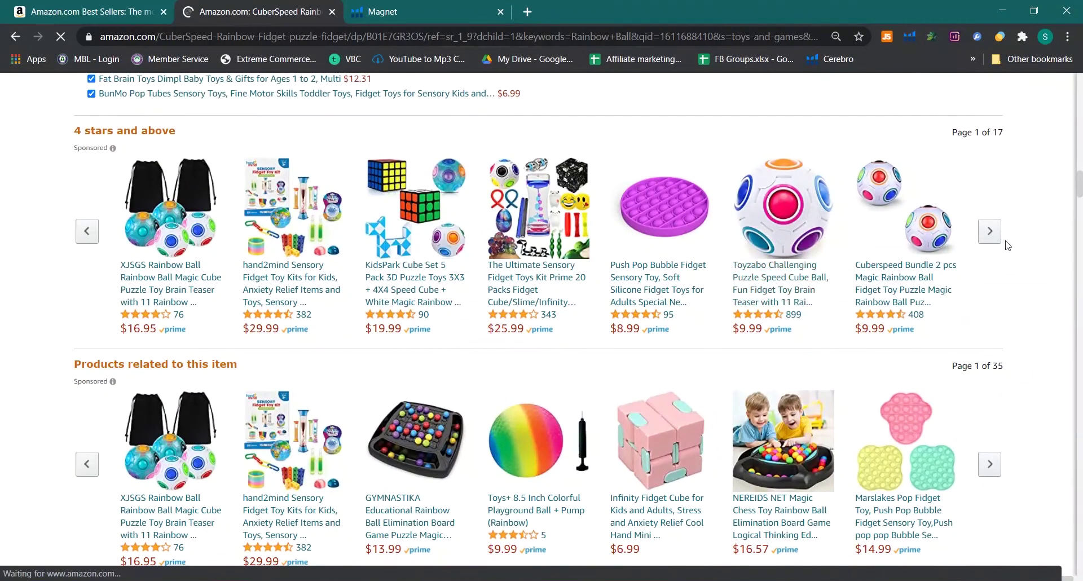
pyautogui.click(991, 231)
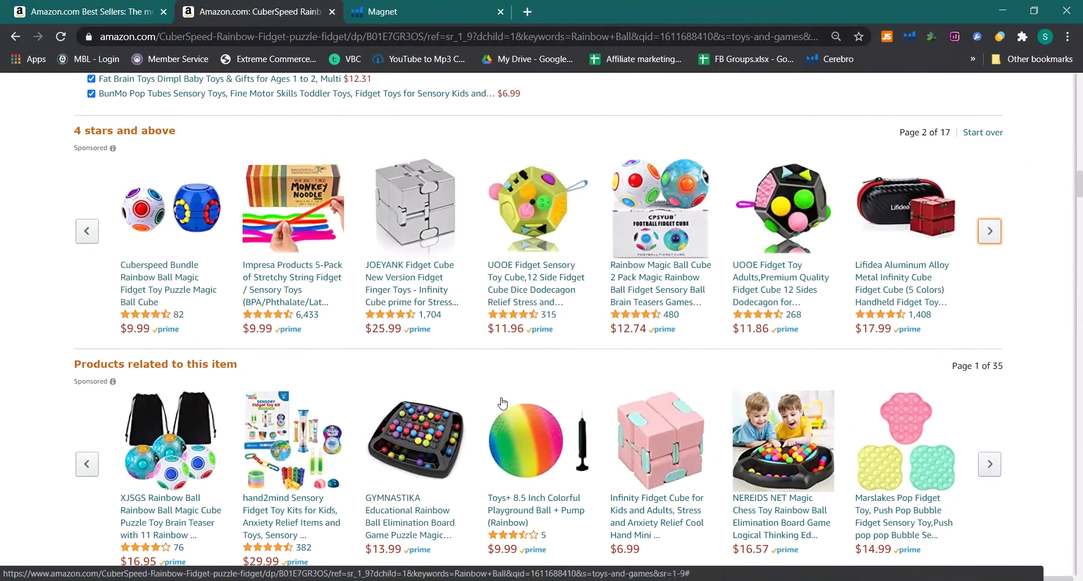
pyautogui.scroll(-1, 507, 402)
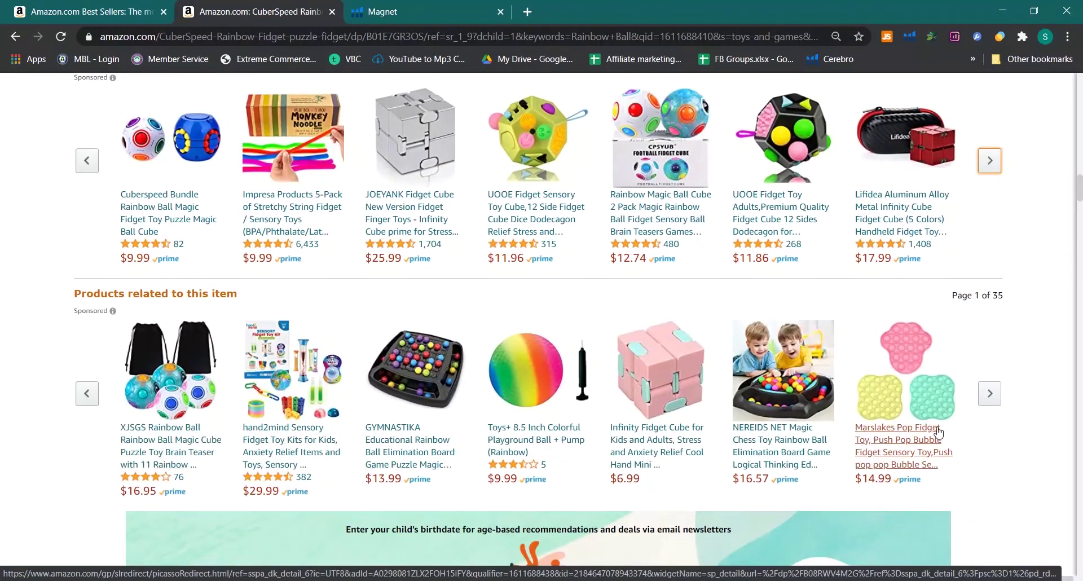
pyautogui.click(987, 395)
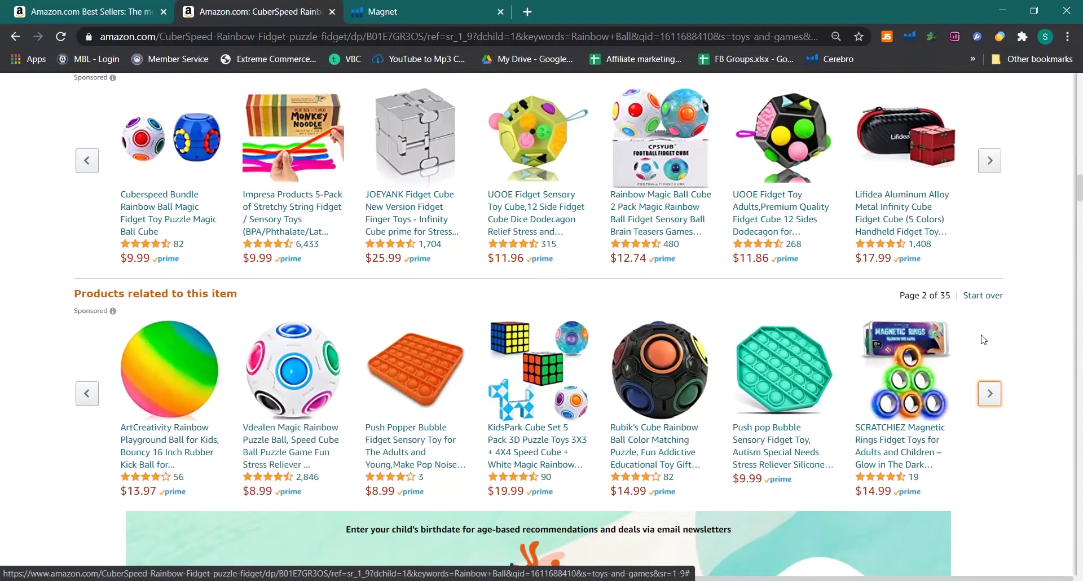
pyautogui.scroll(20, 992, 343)
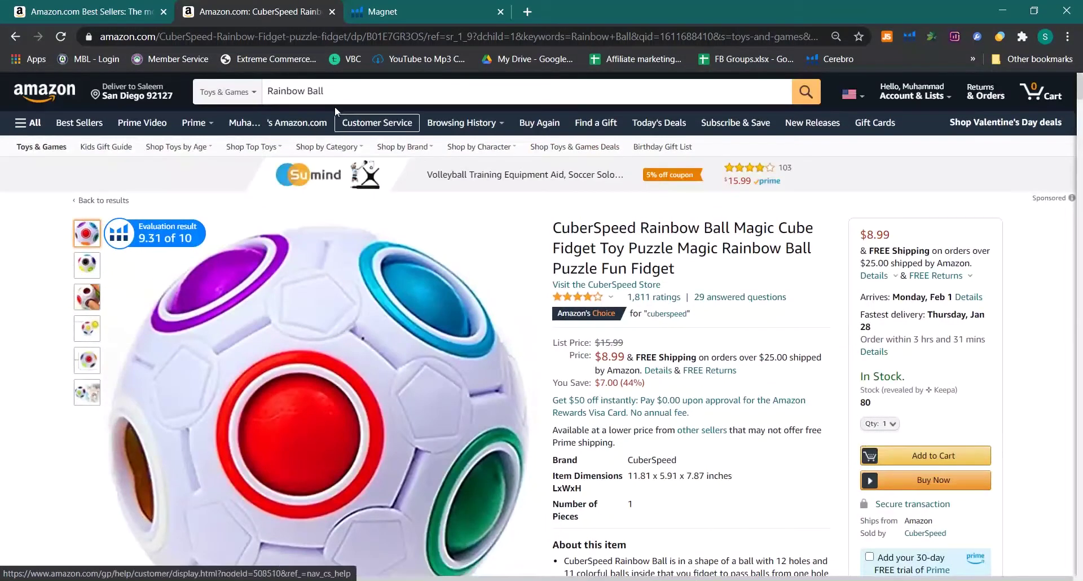
# Change the Amazon search to 'Rainbow puzzle ball' and run it
pyautogui.click(310, 95)
pyautogui.write('puzzle ba')
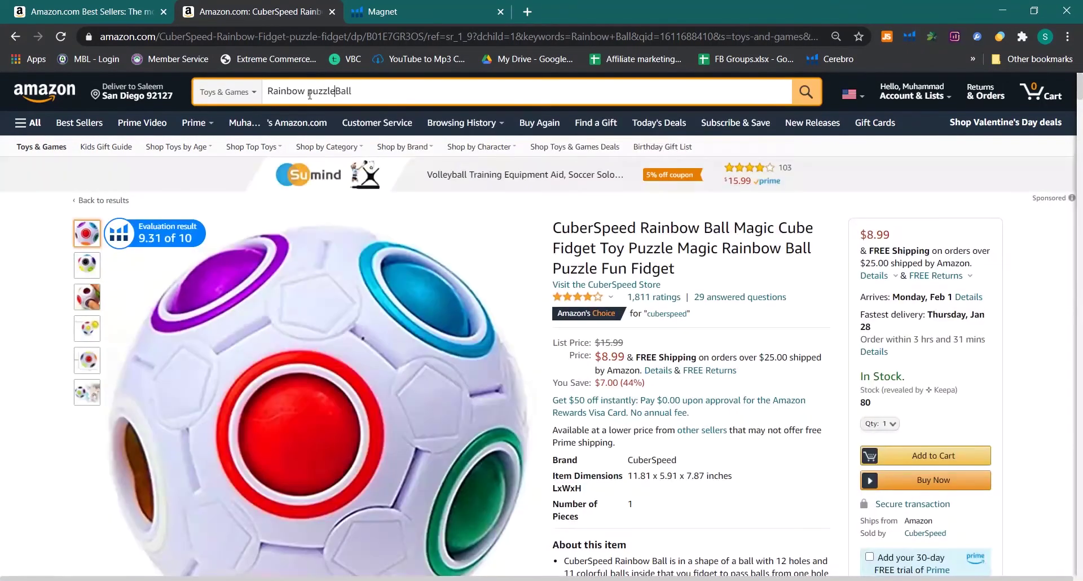
pyautogui.write('ll')
pyautogui.press('Return')
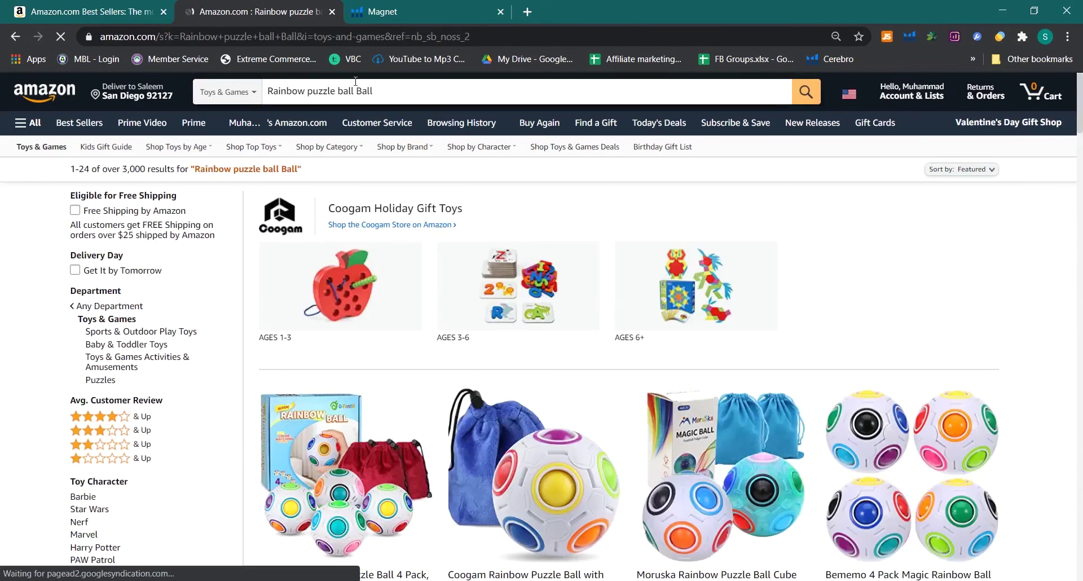
pyautogui.doubleClick(367, 91)
pyautogui.press('BackSpace')
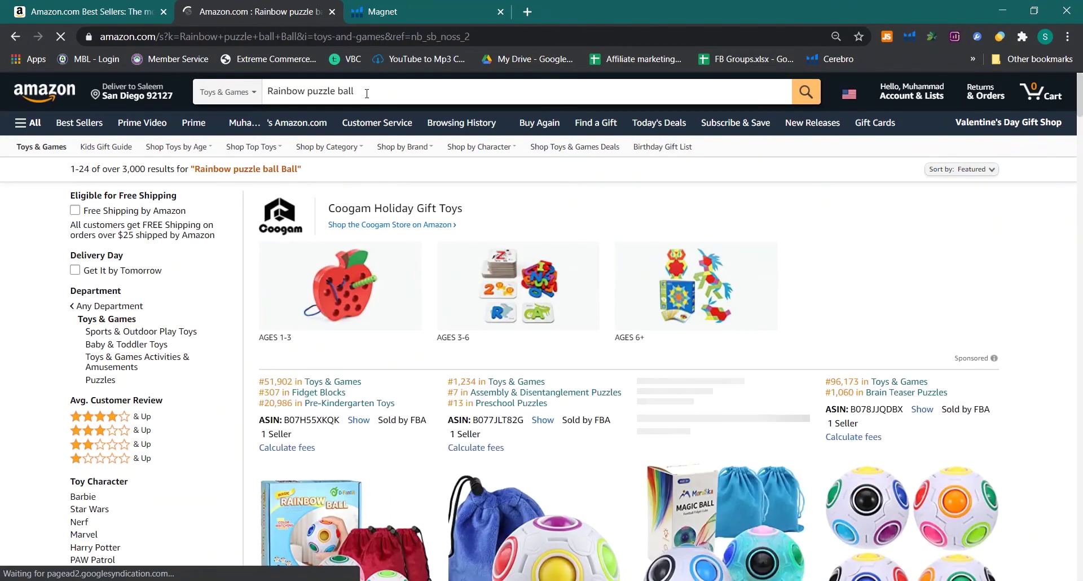
pyautogui.press('Return')
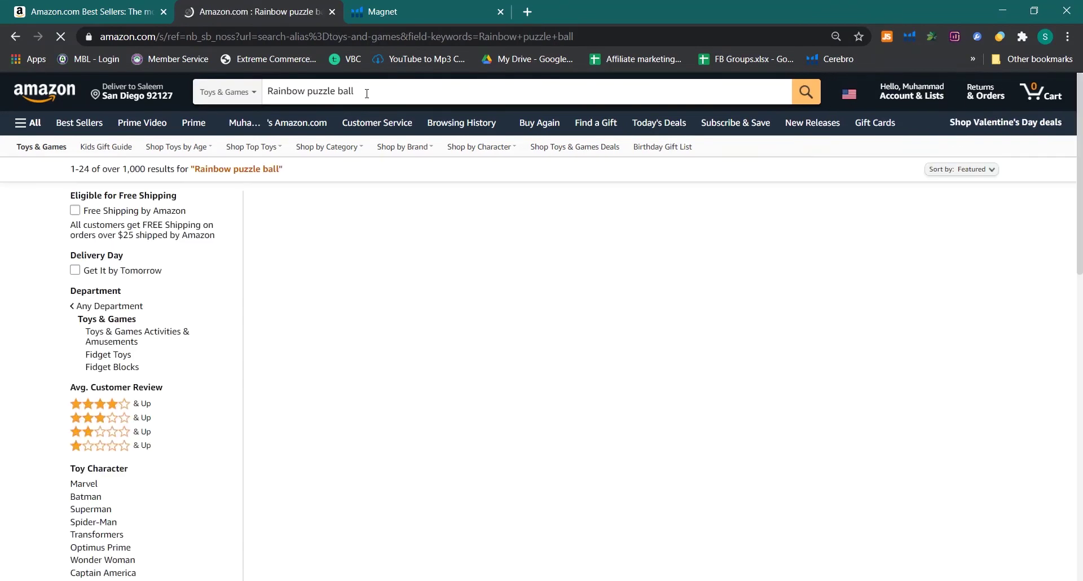
# Skim the 1,000+ results, copy 'Rainbow puzzle ball', and switch to Magnet's keyword field
pyautogui.scroll(-5, 1033, 352)
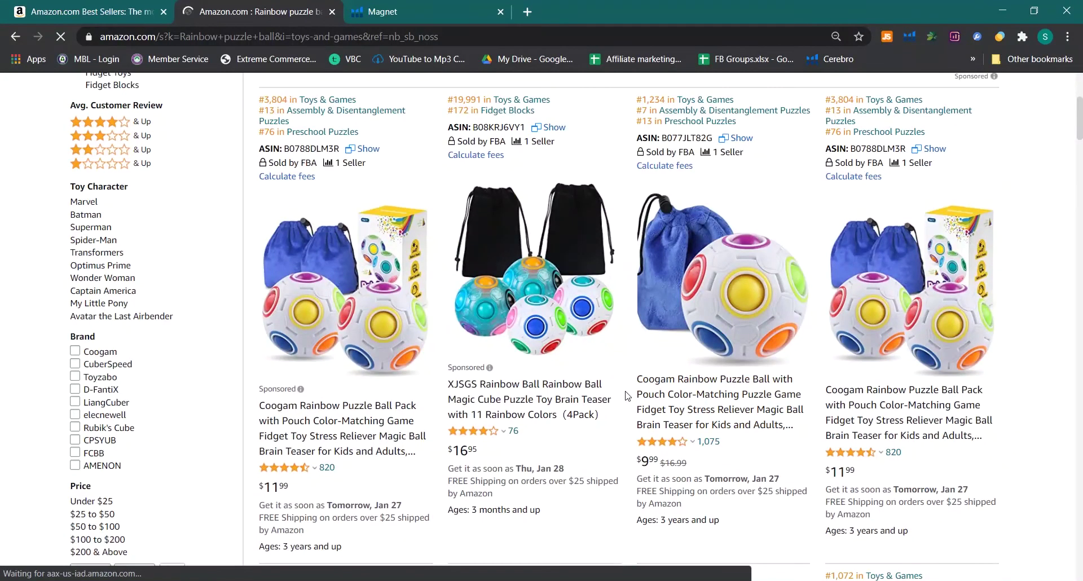
pyautogui.scroll(-10, 626, 397)
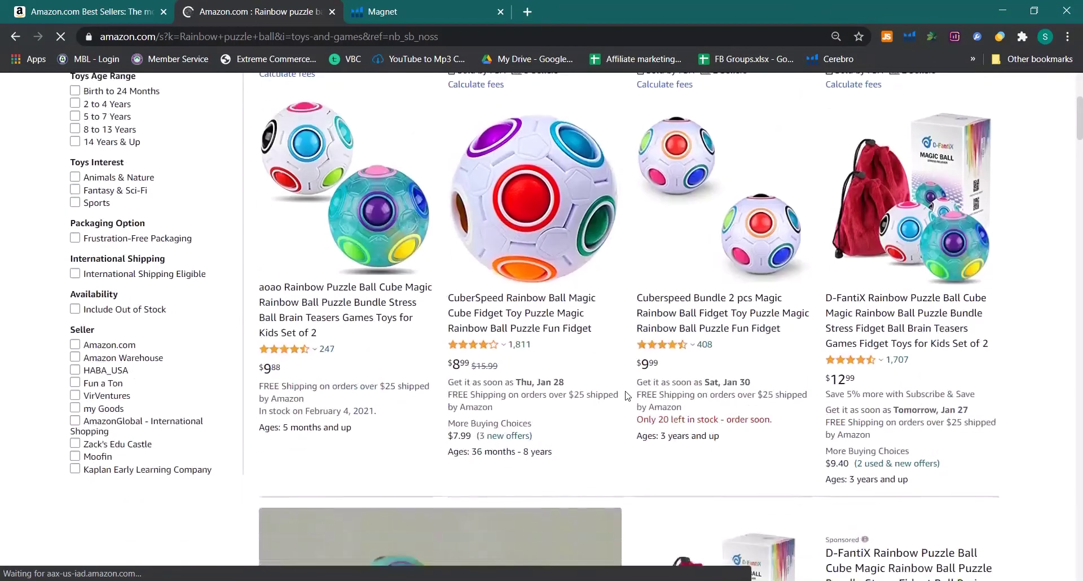
pyautogui.scroll(-5, 626, 396)
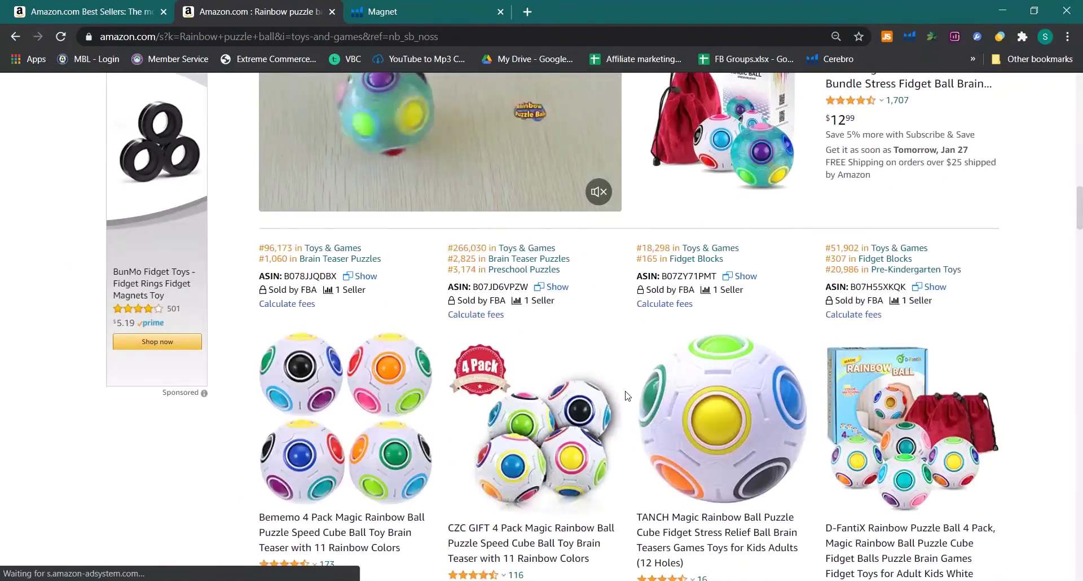
pyautogui.scroll(-10, 627, 396)
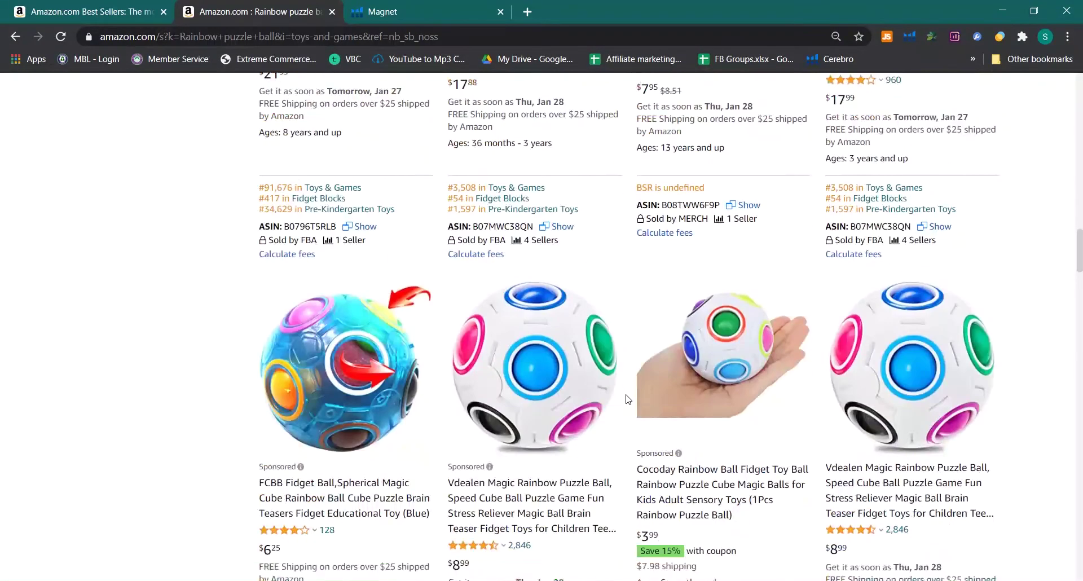
pyautogui.scroll(-12, 627, 399)
pyautogui.scroll(18, 628, 400)
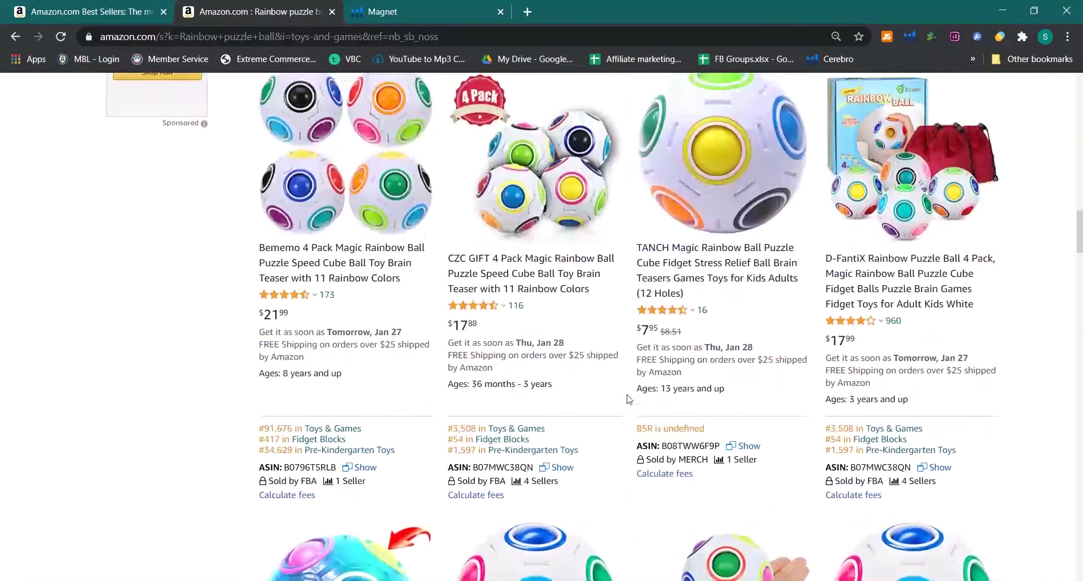
pyautogui.scroll(12, 628, 395)
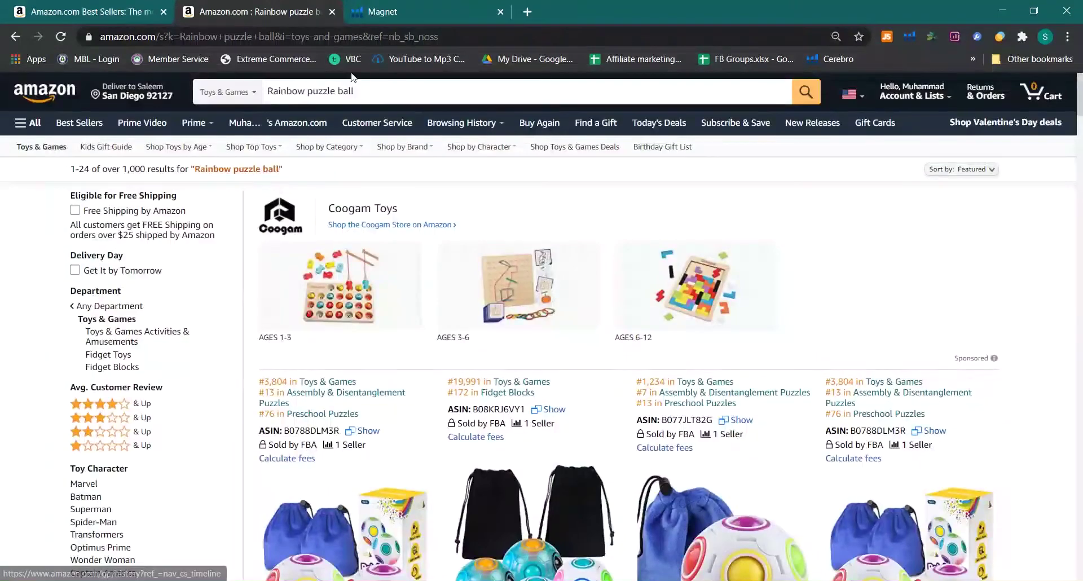
pyautogui.click(373, 90)
pyautogui.moveTo(395, 91); pyautogui.dragTo(261, 94)
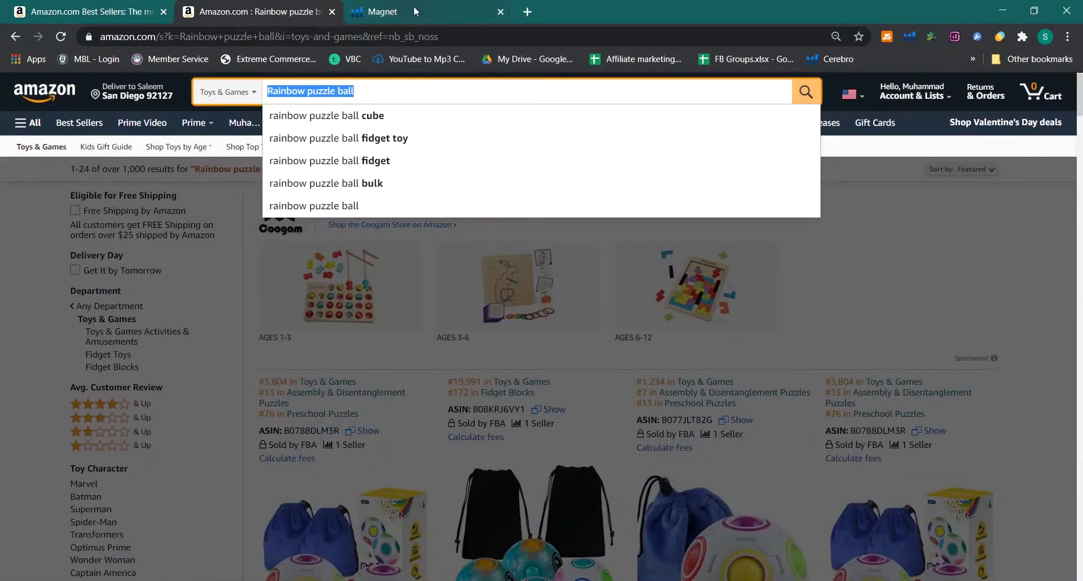
pyautogui.hotkey('ctrl', 'c')
pyautogui.hotkey('ctrl', 'Tab')
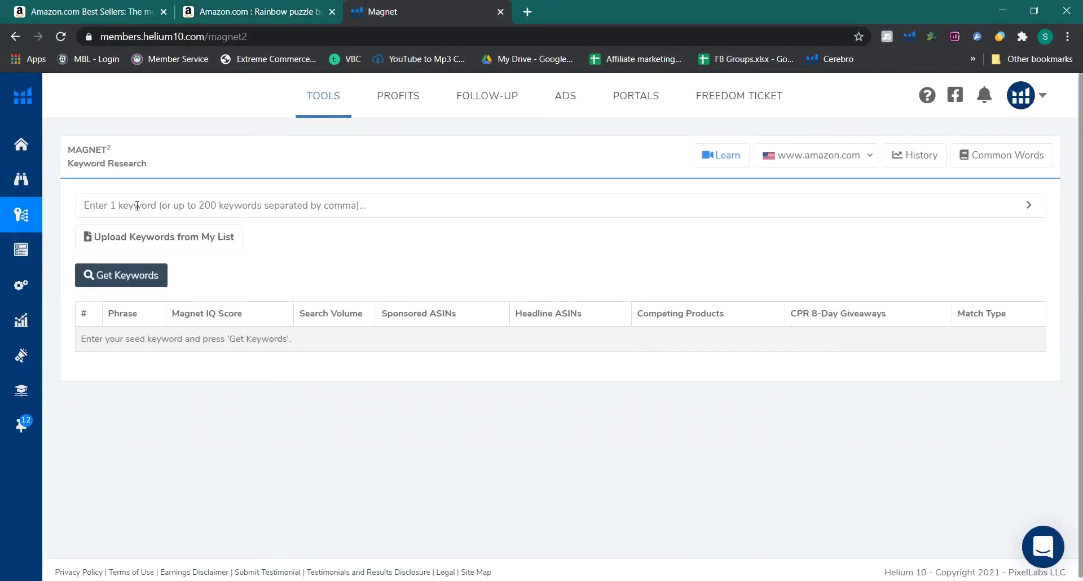
pyautogui.click(137, 206)
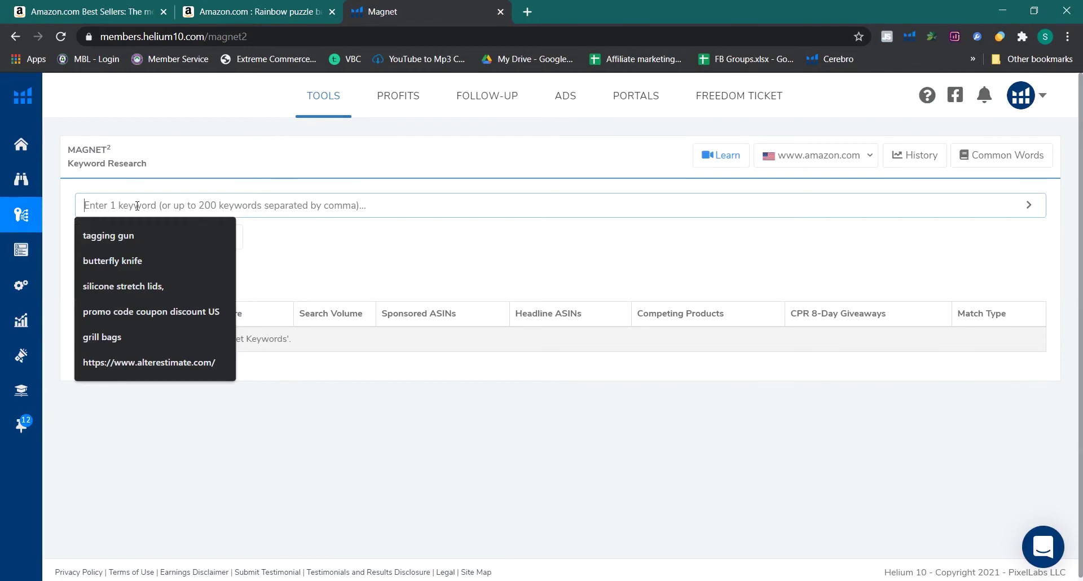
# Get Magnet keywords for 'Rainbow puzzle ball': 2,984 search volume, 3,443 total keywords
pyautogui.hotkey('ctrl', 'v')
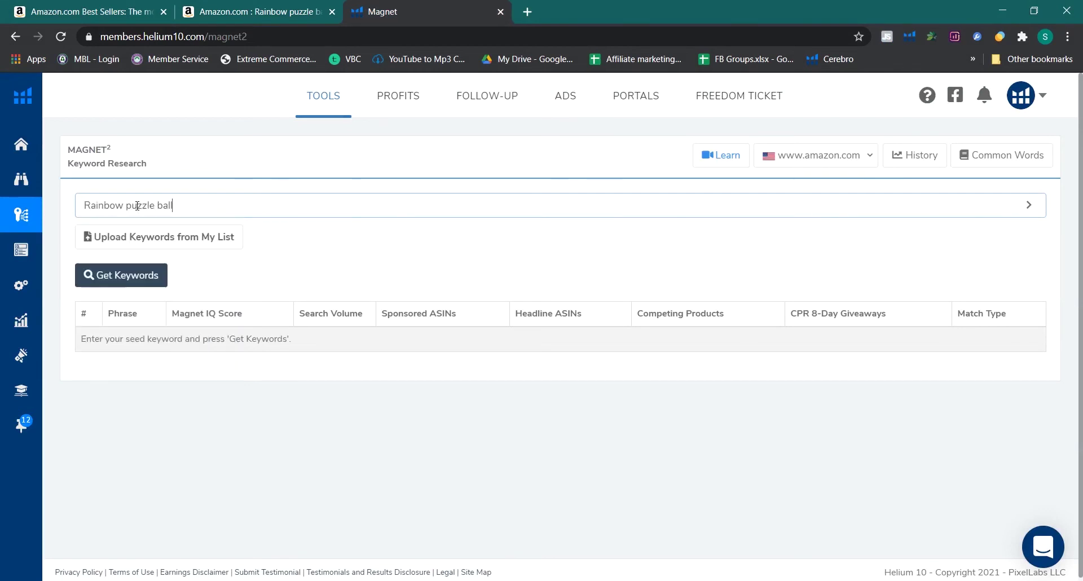
pyautogui.click(147, 275)
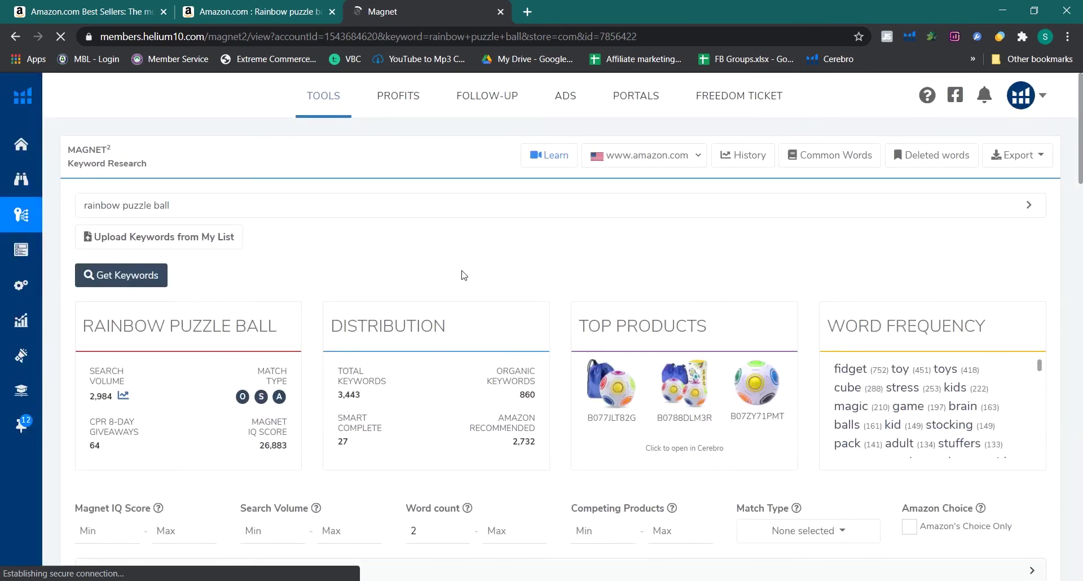
pyautogui.scroll(-6, 464, 276)
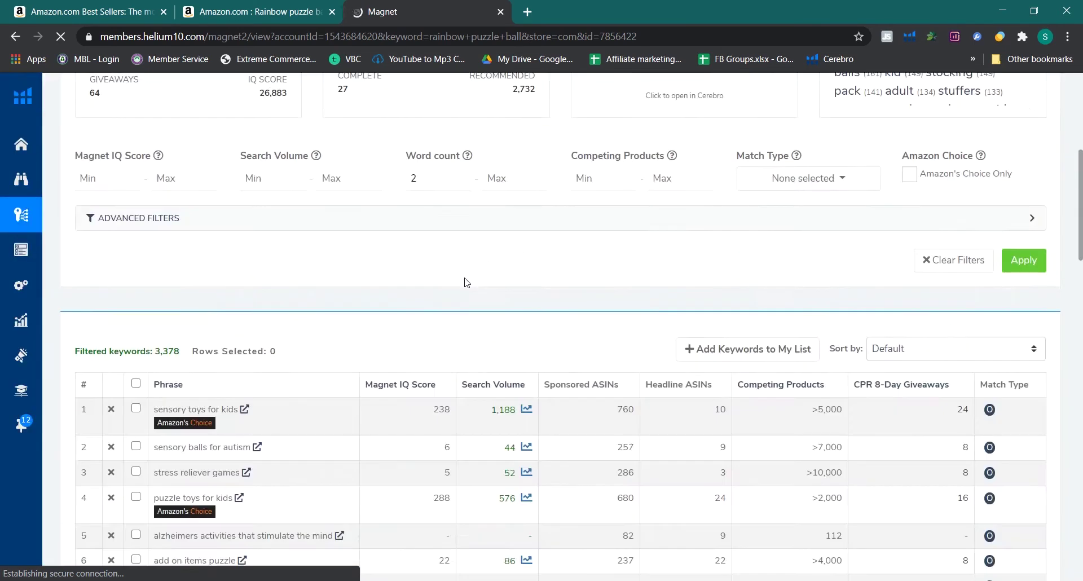
# Sort keywords by search volume and open Amazon searches for 'simple dimple fidget popper' and 'globbles fidget balls'
pyautogui.click(507, 387)
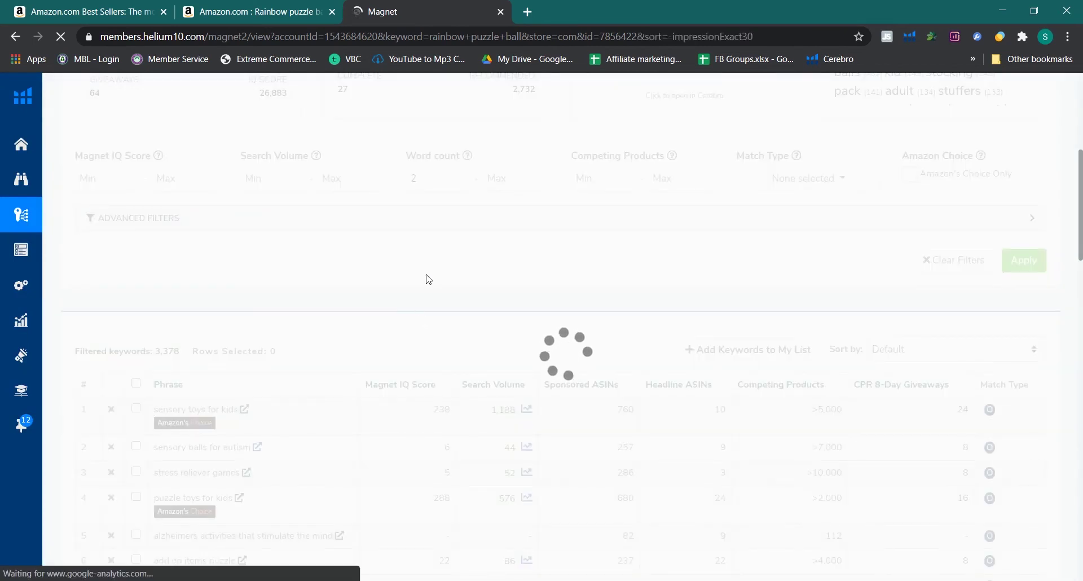
pyautogui.scroll(-1, 429, 279)
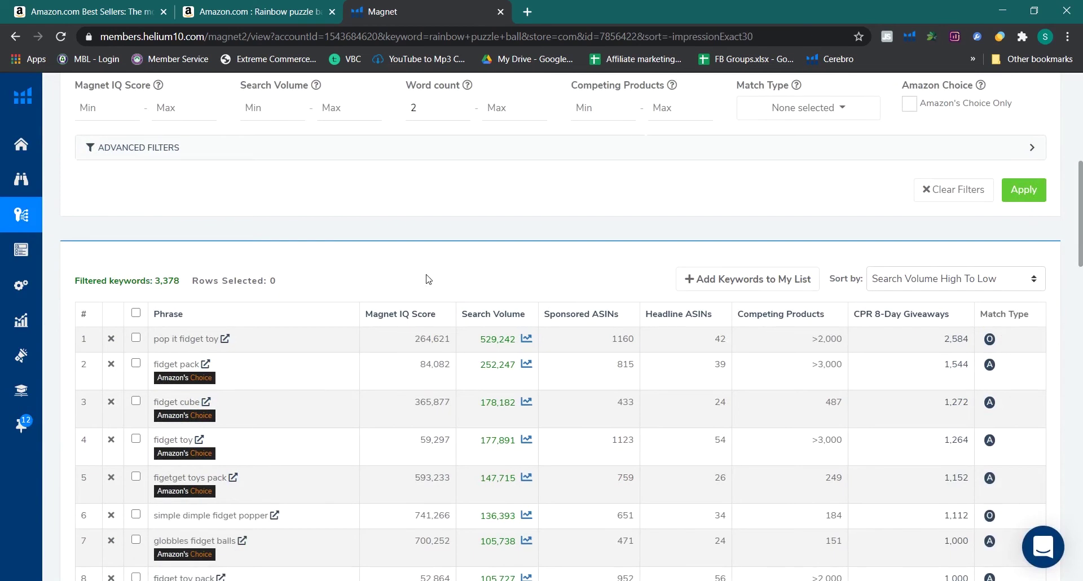
pyautogui.scroll(-1, 428, 279)
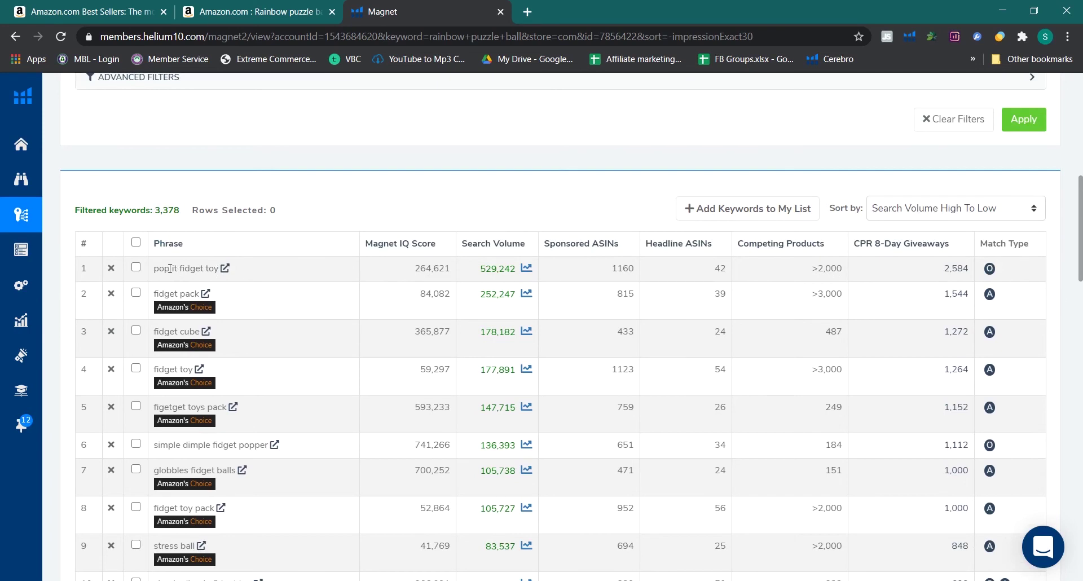
pyautogui.scroll(-1, 269, 292)
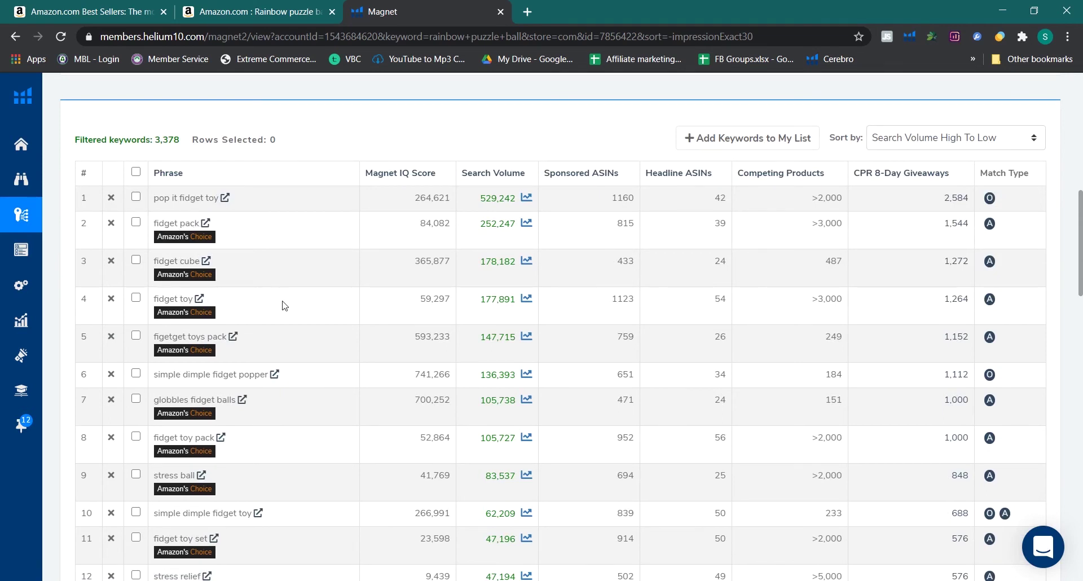
pyautogui.scroll(-1, 242, 308)
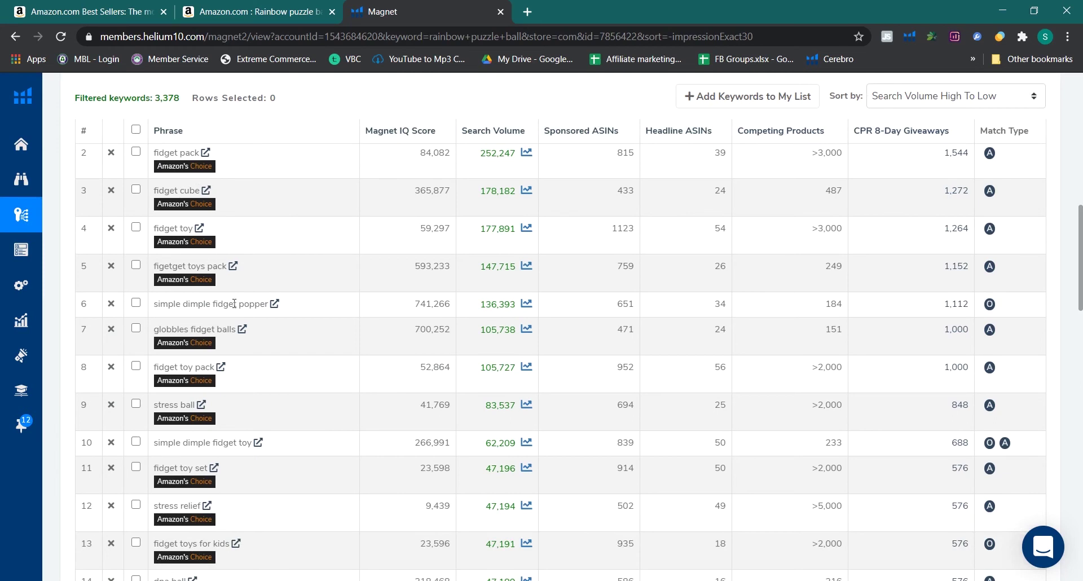
pyautogui.click(274, 303)
pyautogui.scroll(-1, 291, 322)
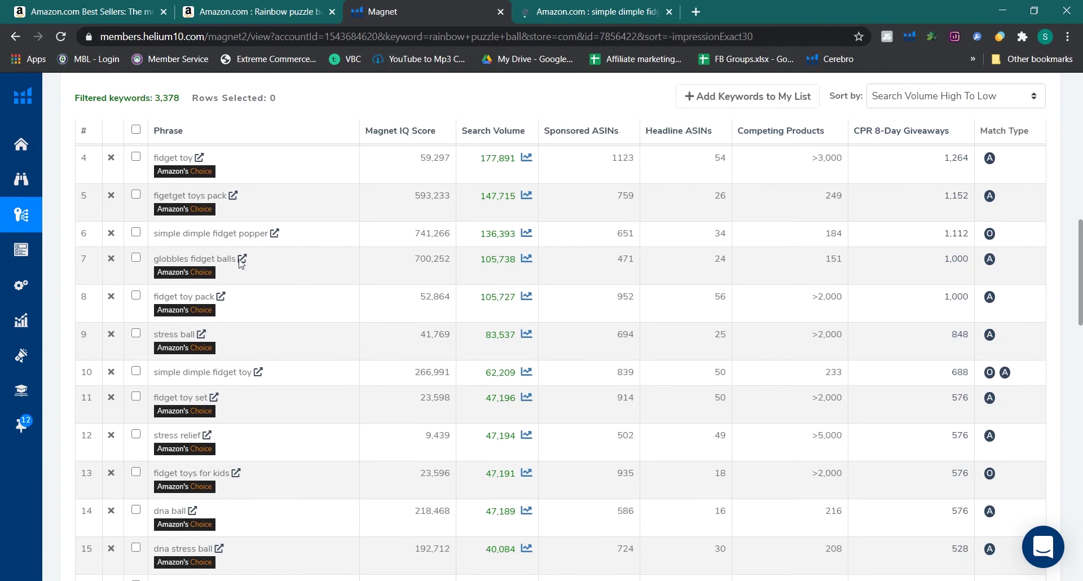
pyautogui.click(242, 259)
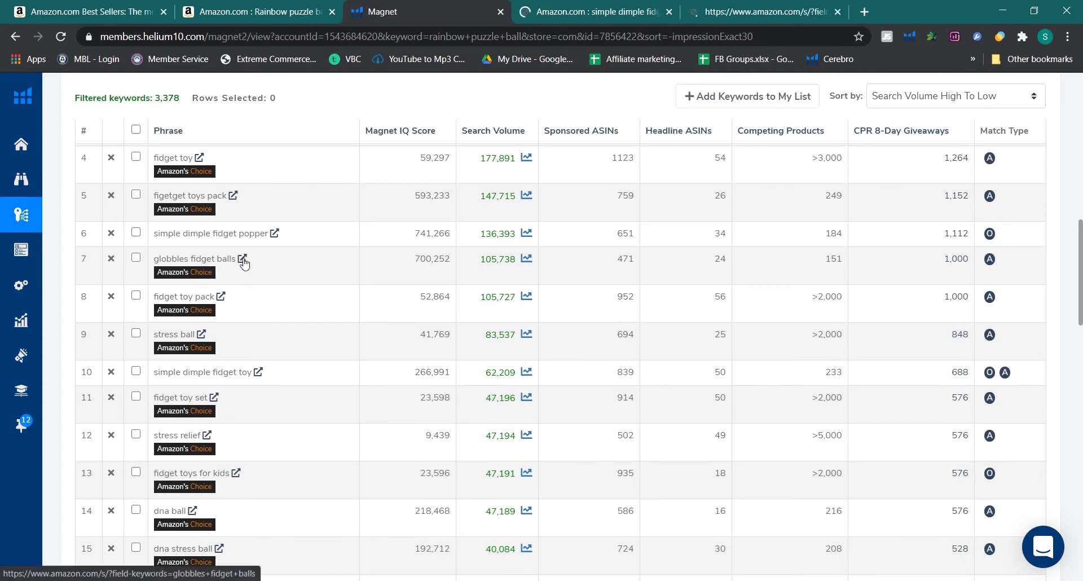
pyautogui.click(612, 7)
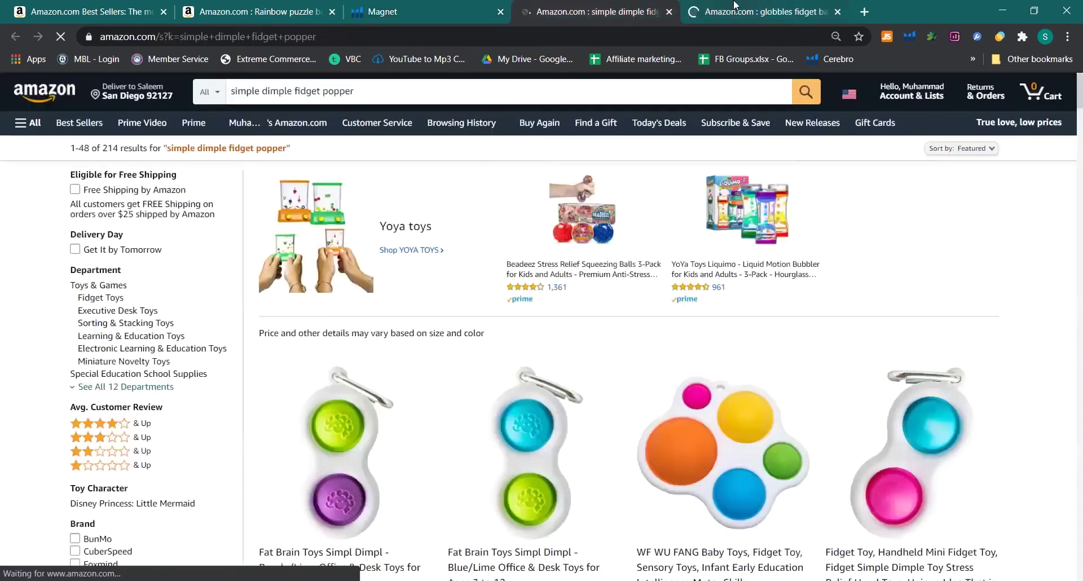
pyautogui.scroll(-2, 725, 298)
pyautogui.scroll(-4, 725, 298)
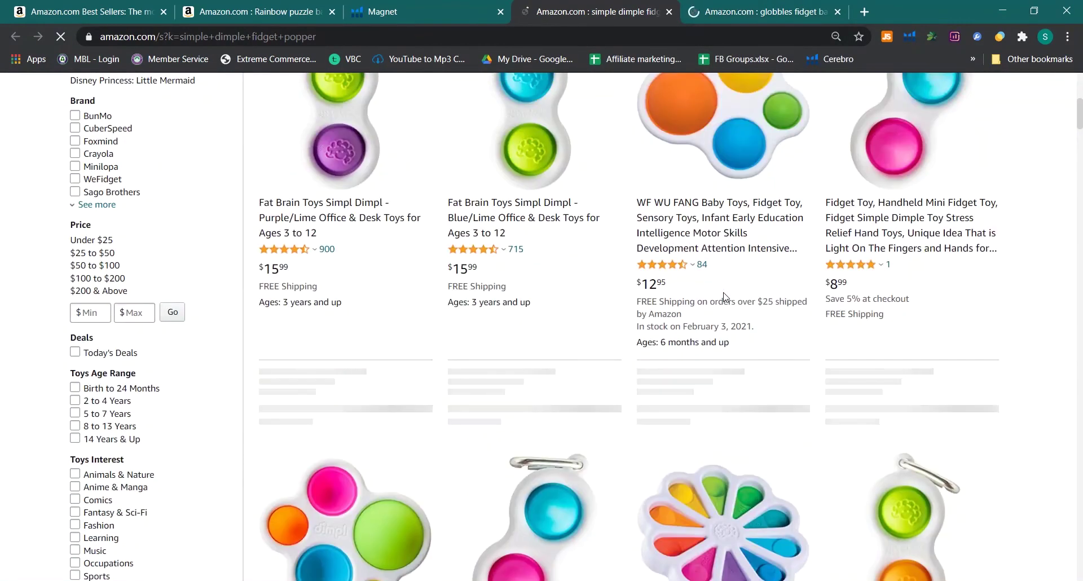
pyautogui.scroll(5, 725, 298)
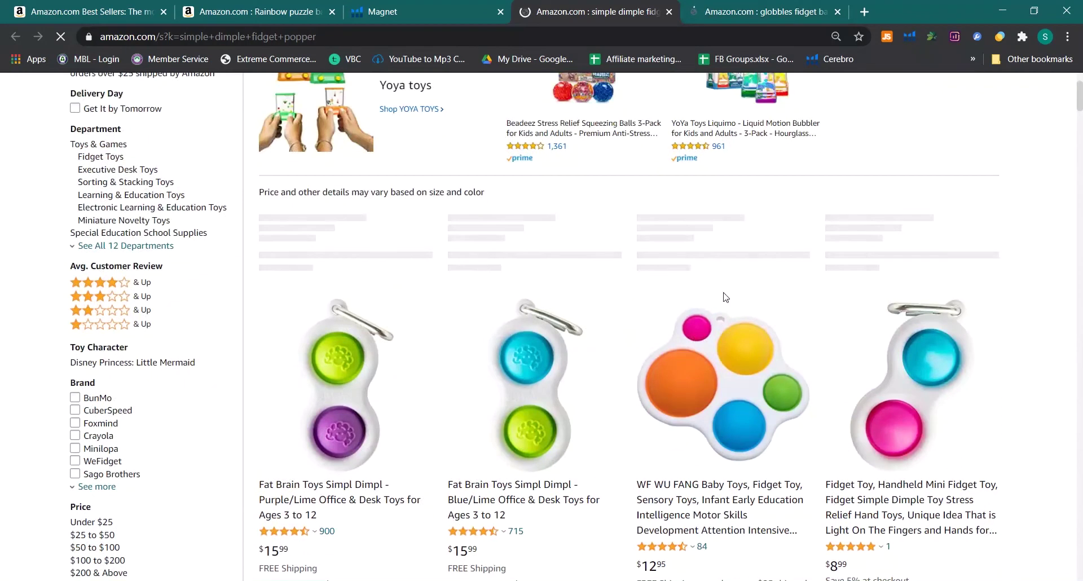
pyautogui.scroll(-1, 726, 297)
pyautogui.scroll(-7, 726, 297)
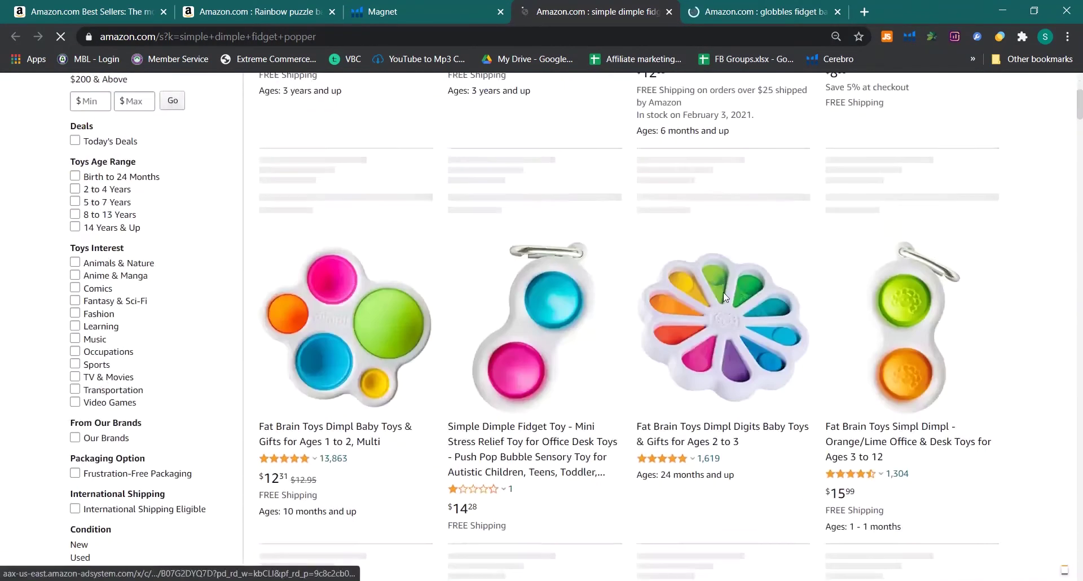
pyautogui.scroll(-6, 725, 297)
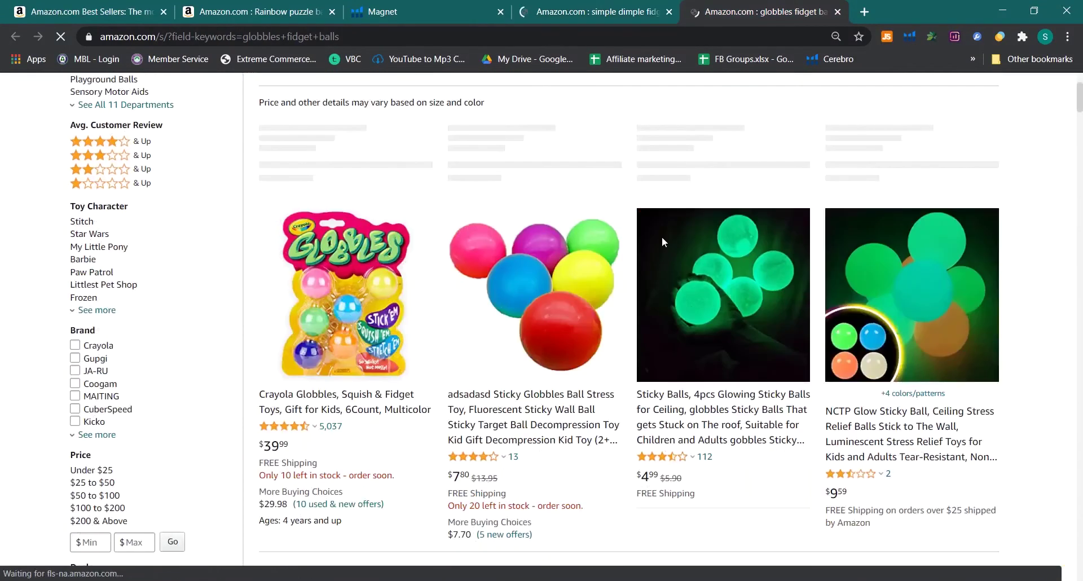
pyautogui.click(405, 8)
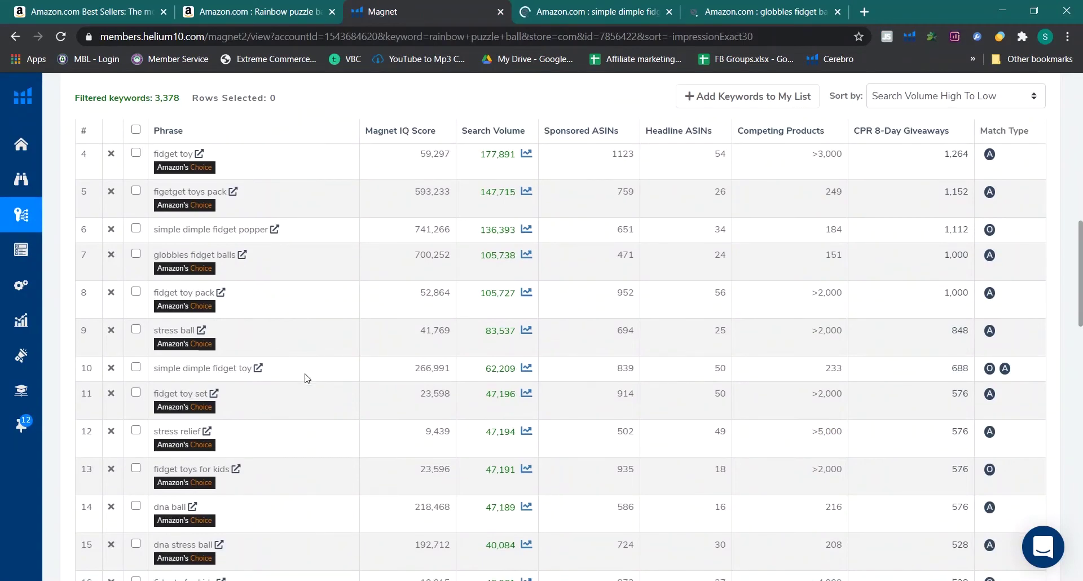
# Scroll down the keyword table and open Amazon results for 'gobbles sticky balls crayola'
pyautogui.scroll(-1, 305, 375)
pyautogui.scroll(-1, 307, 378)
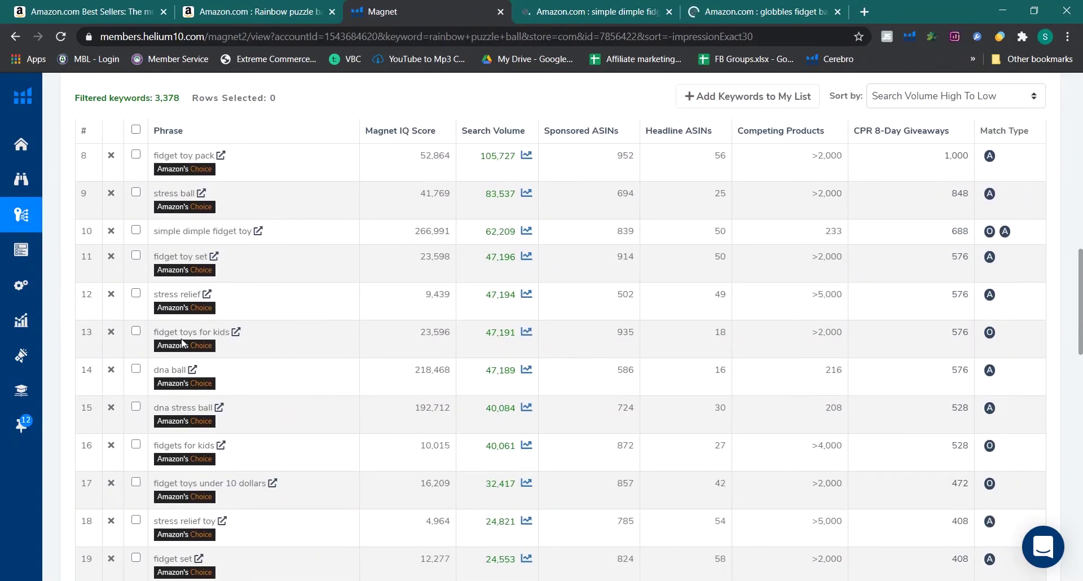
pyautogui.scroll(-2, 267, 385)
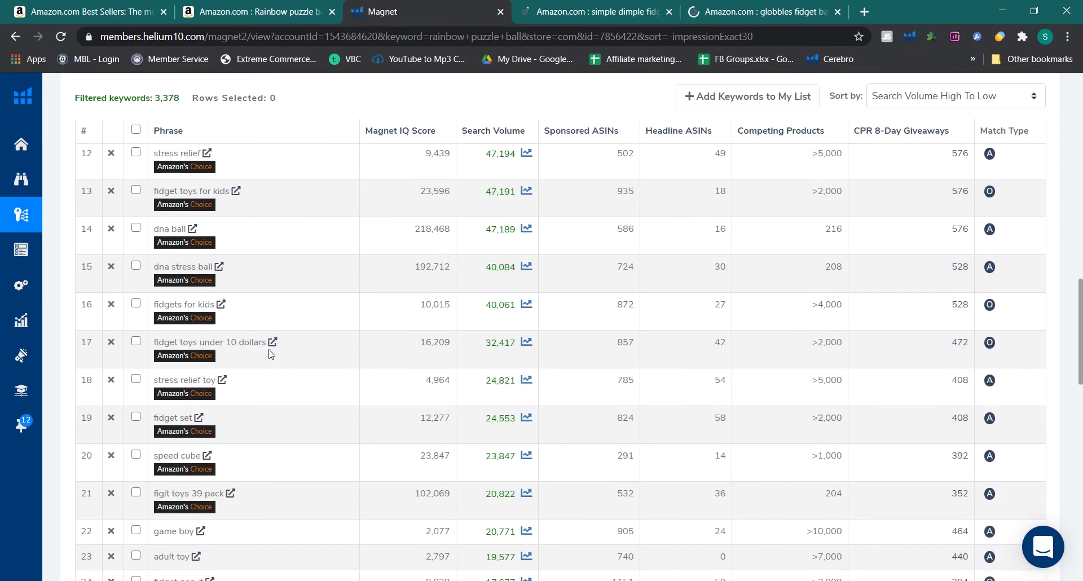
pyautogui.scroll(-1, 251, 443)
pyautogui.scroll(-1, 252, 443)
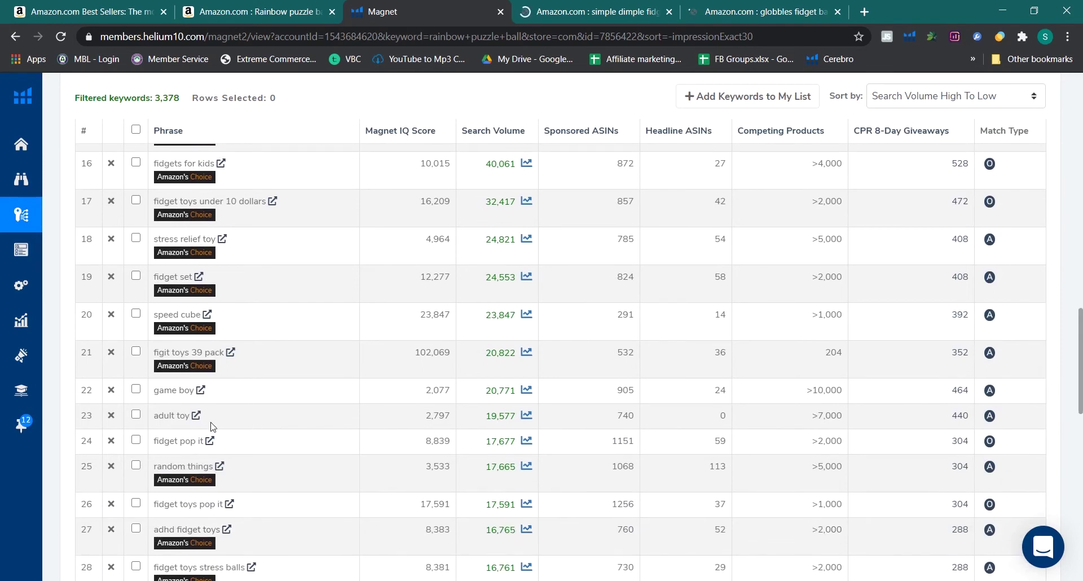
pyautogui.scroll(-1, 242, 453)
pyautogui.scroll(-1, 248, 434)
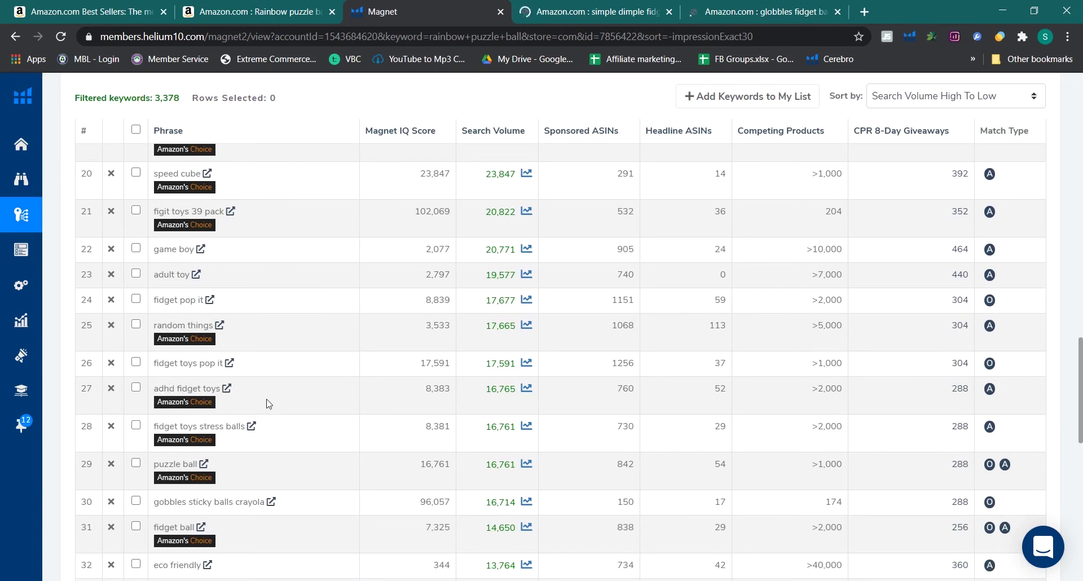
pyautogui.scroll(-2, 266, 404)
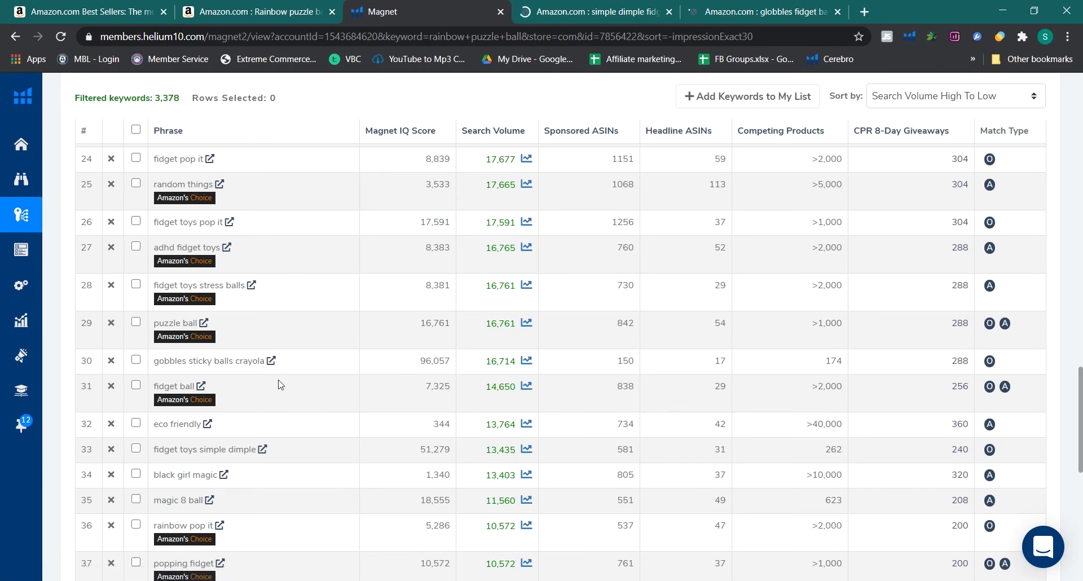
pyautogui.scroll(-1, 281, 385)
pyautogui.click(273, 291)
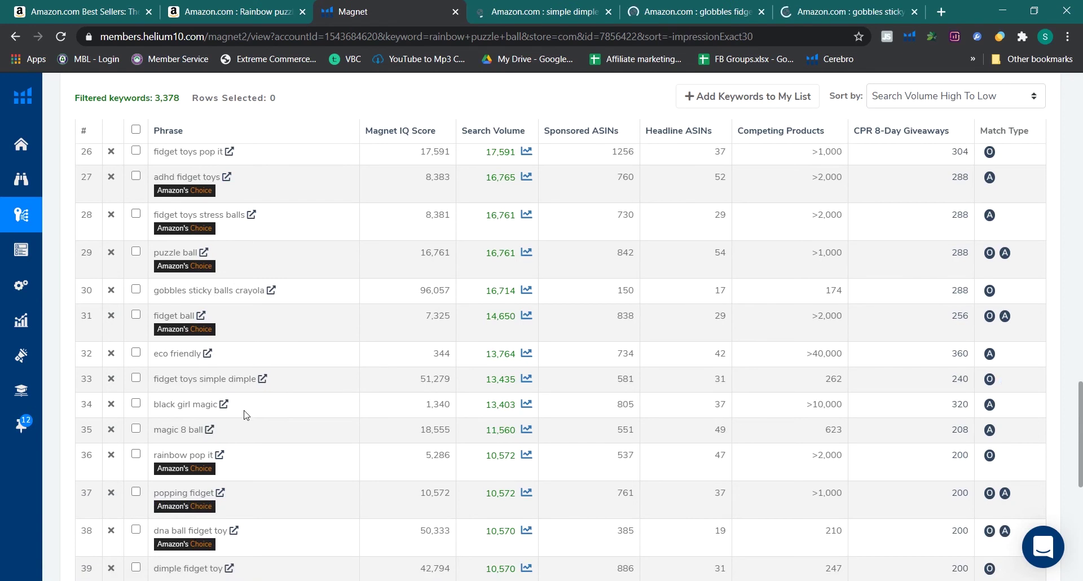
# Scroll further down the Magnet keyword table to the pagination bar
pyautogui.scroll(-2, 245, 416)
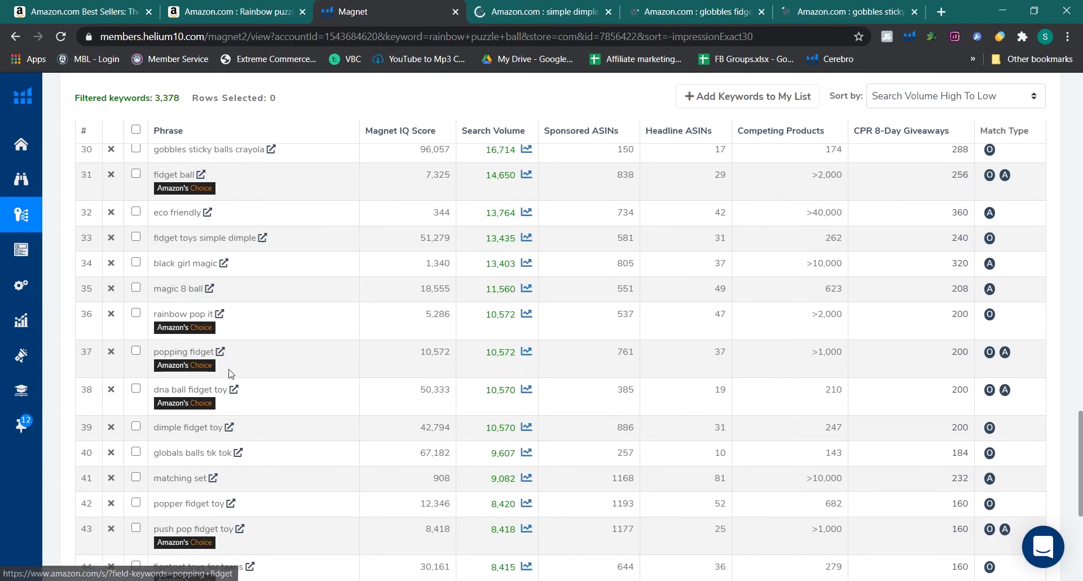
pyautogui.scroll(-1, 269, 400)
pyautogui.scroll(-1, 269, 399)
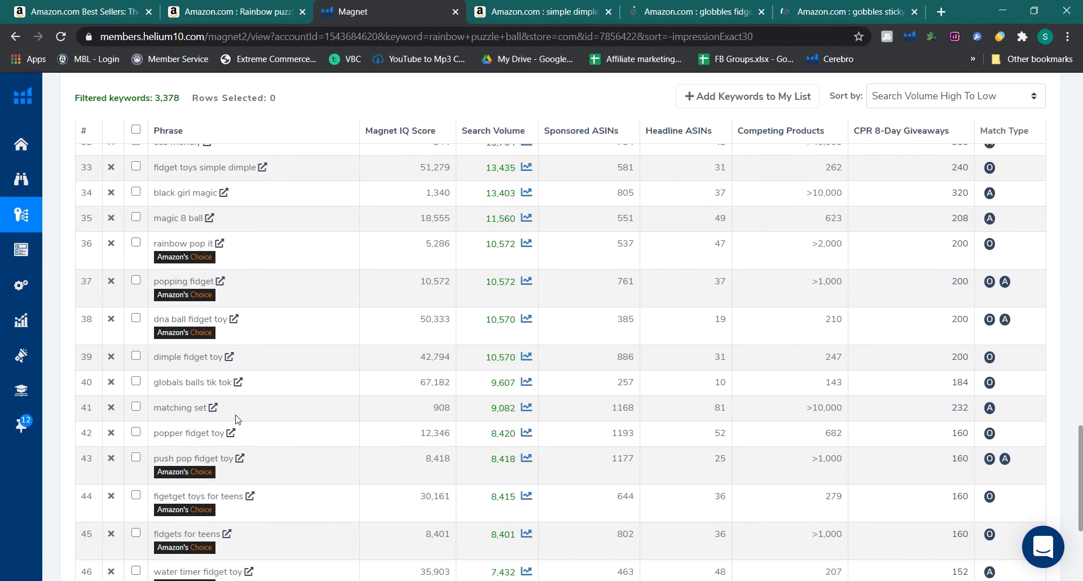
pyautogui.scroll(-1, 236, 419)
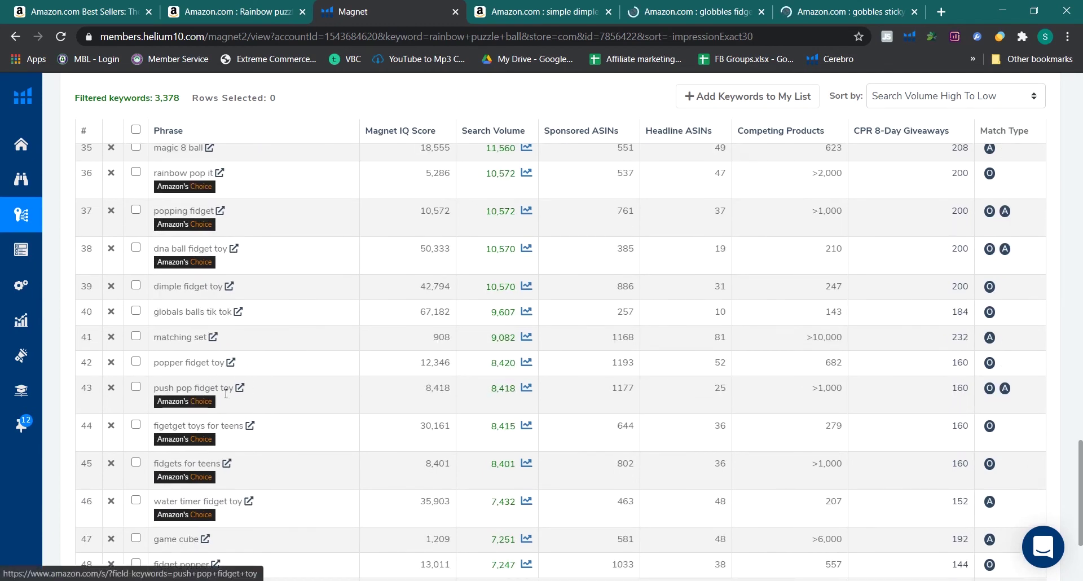
pyautogui.scroll(-1, 243, 419)
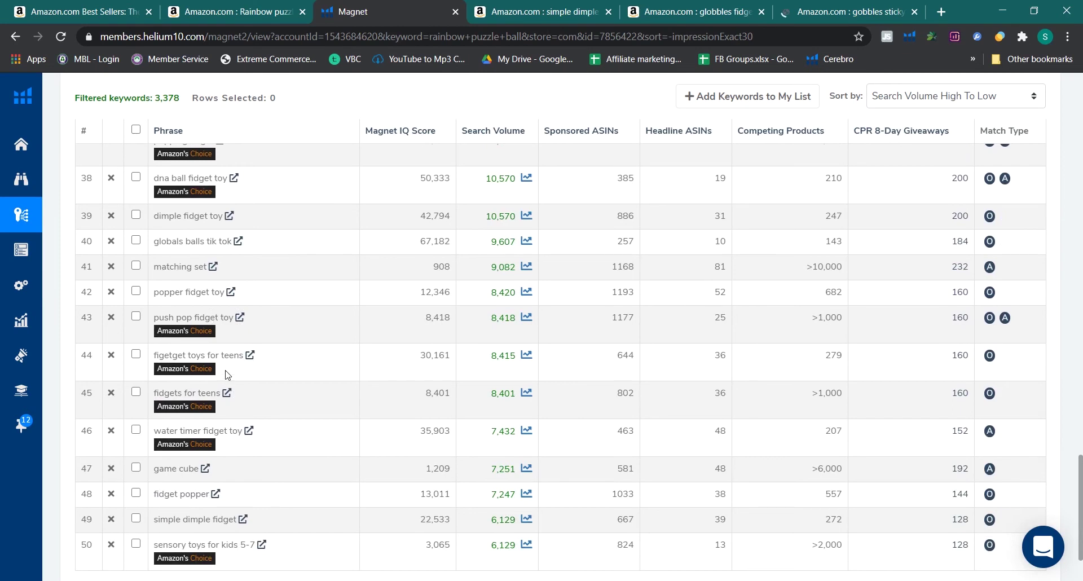
pyautogui.scroll(-1, 238, 423)
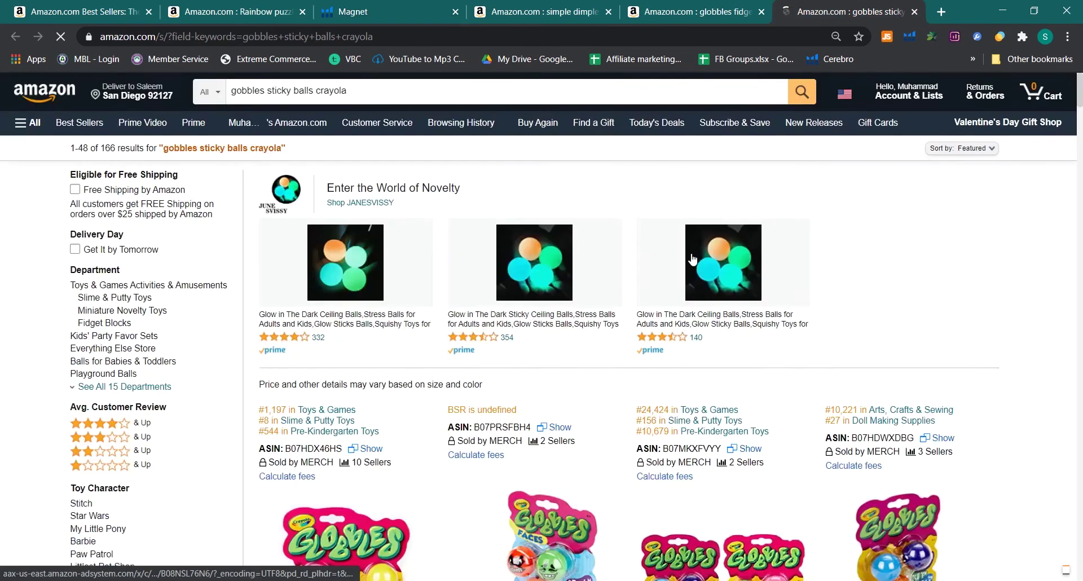
# Look over the gobbles sticky balls crayola results, then return to Magnet's keyword table page 2
pyautogui.scroll(-3, 694, 260)
pyautogui.scroll(-4, 693, 260)
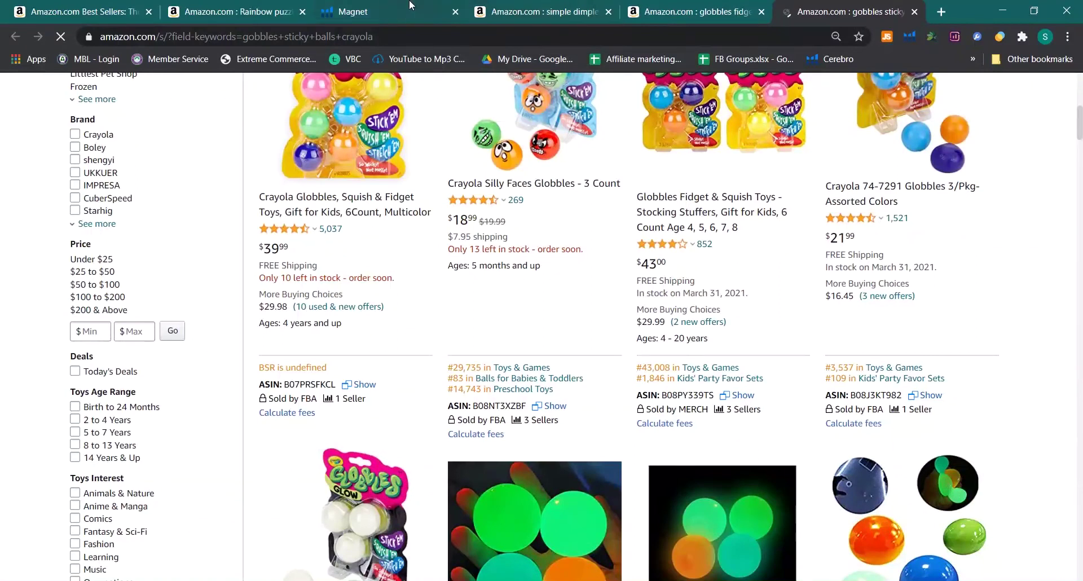
pyautogui.click(409, 5)
# Open the Amazon results for 'puzzle ball fidget toy' in a new tab
pyautogui.scroll(15, 508, 345)
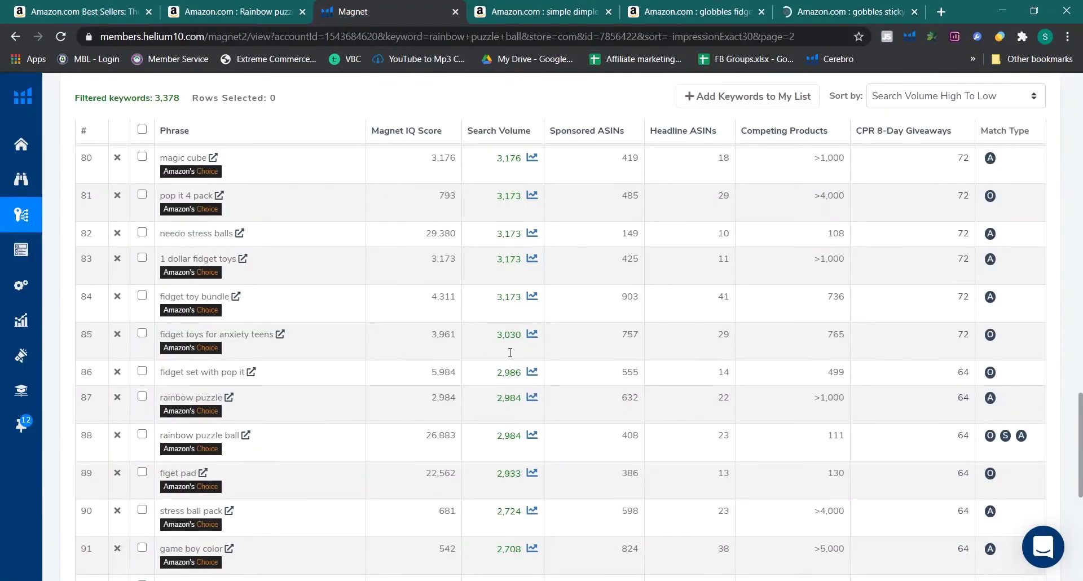
pyautogui.scroll(10, 510, 353)
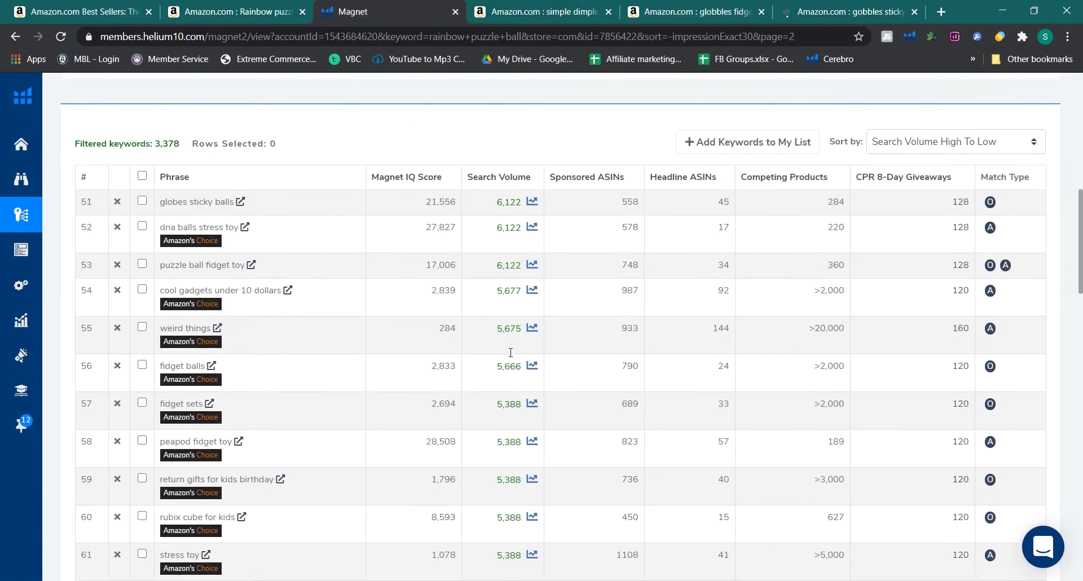
pyautogui.scroll(-5, 1067, 419)
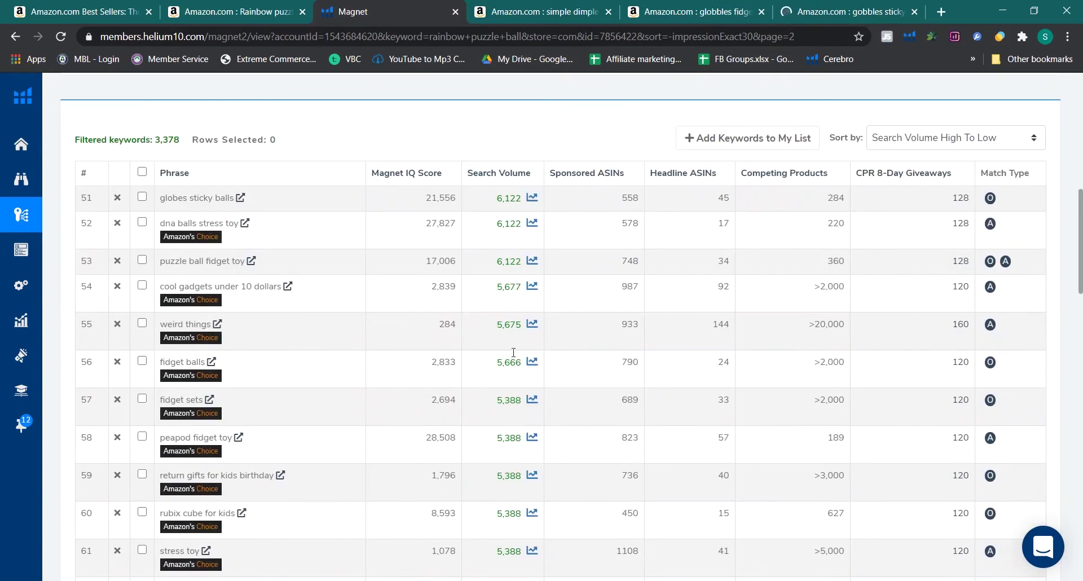
pyautogui.middleClick(251, 263)
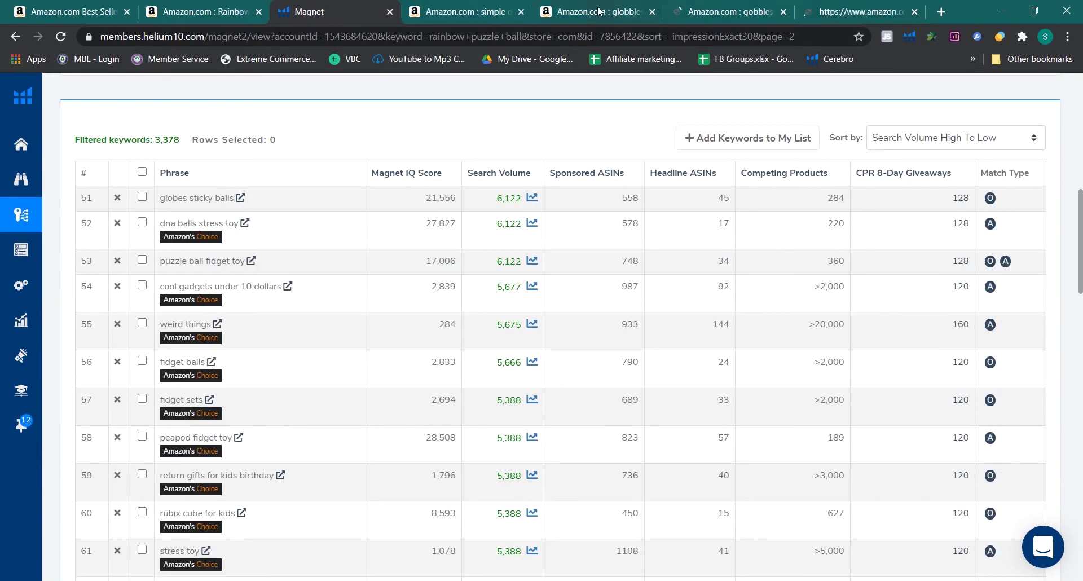
# Close the simple dimple, globbles fidget balls and gobbles sticky balls search tabs
pyautogui.click(521, 12)
pyautogui.click(520, 11)
pyautogui.click(518, 11)
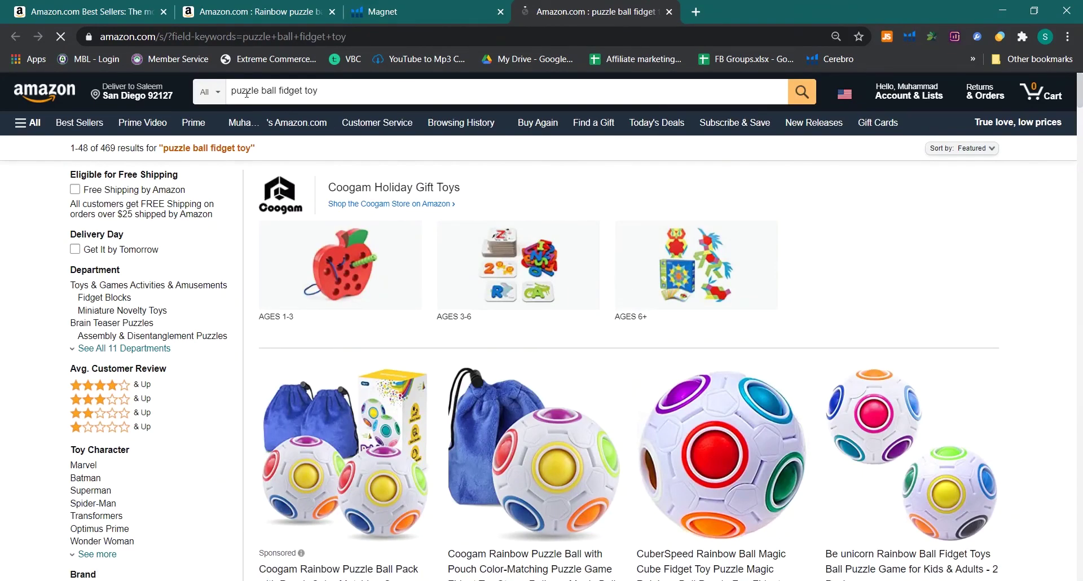
# Go back to the Magnet keyword table listing 'puzzle ball fidget toy' (Magnet IQ 17,006)
pyautogui.click(396, 10)
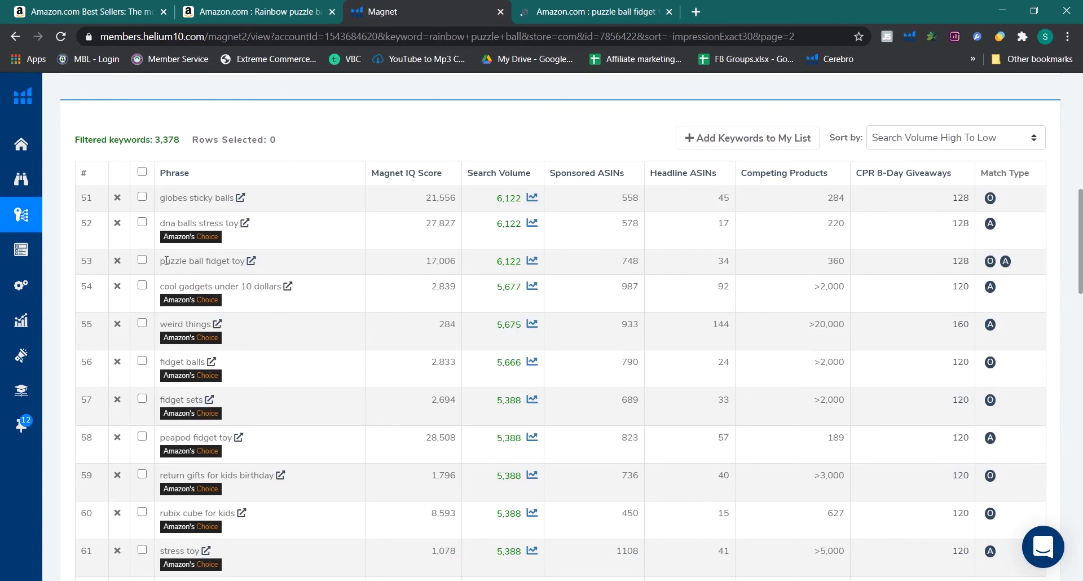
# Select, then deselect, 'puzzle ball fidget toy' (6,122 volume) in the volume-sorted keyword table
pyautogui.moveTo(164, 261); pyautogui.dragTo(246, 261)
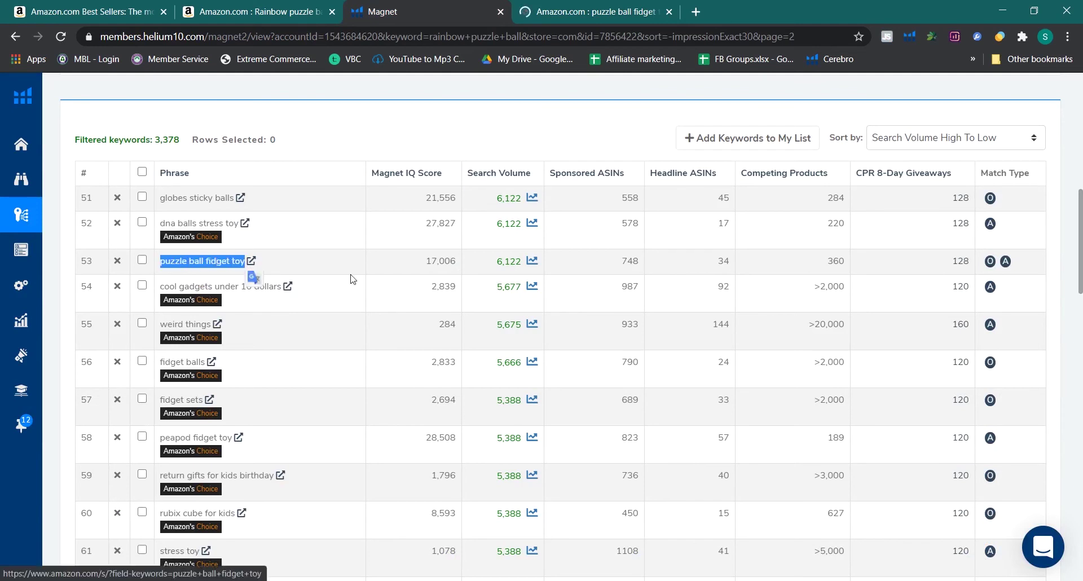
pyautogui.click(516, 261)
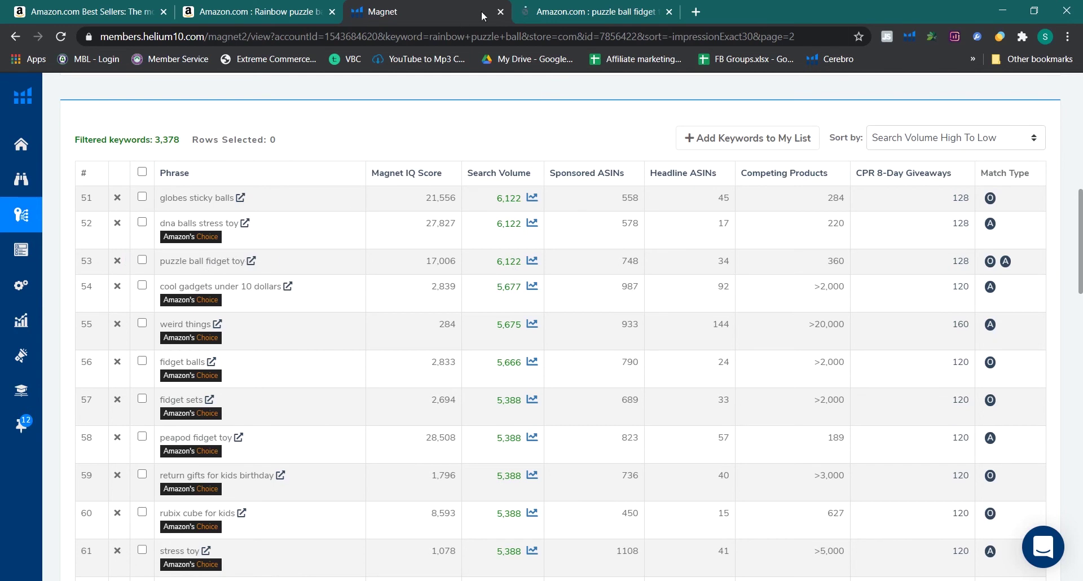
# Run Helium 10 Xray on the 'puzzle ball fidget toy' Amazon results
pyautogui.click(606, 7)
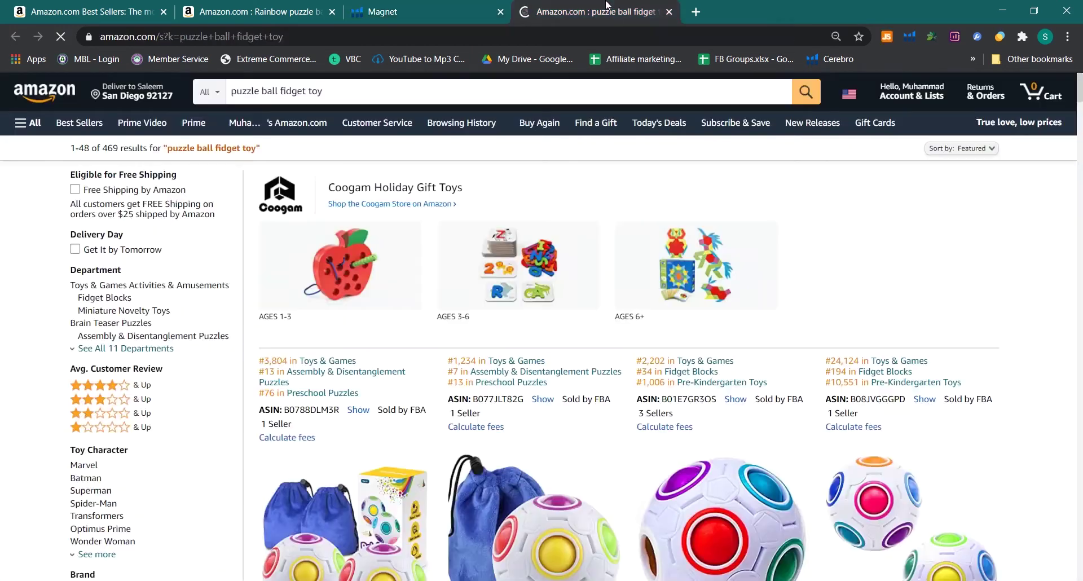
pyautogui.click(909, 37)
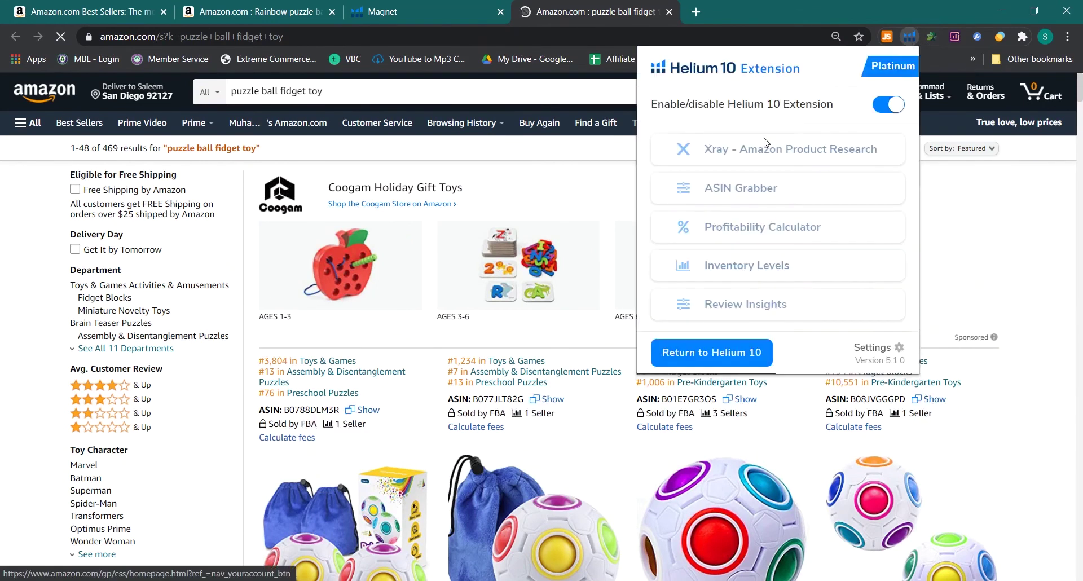
pyautogui.click(710, 153)
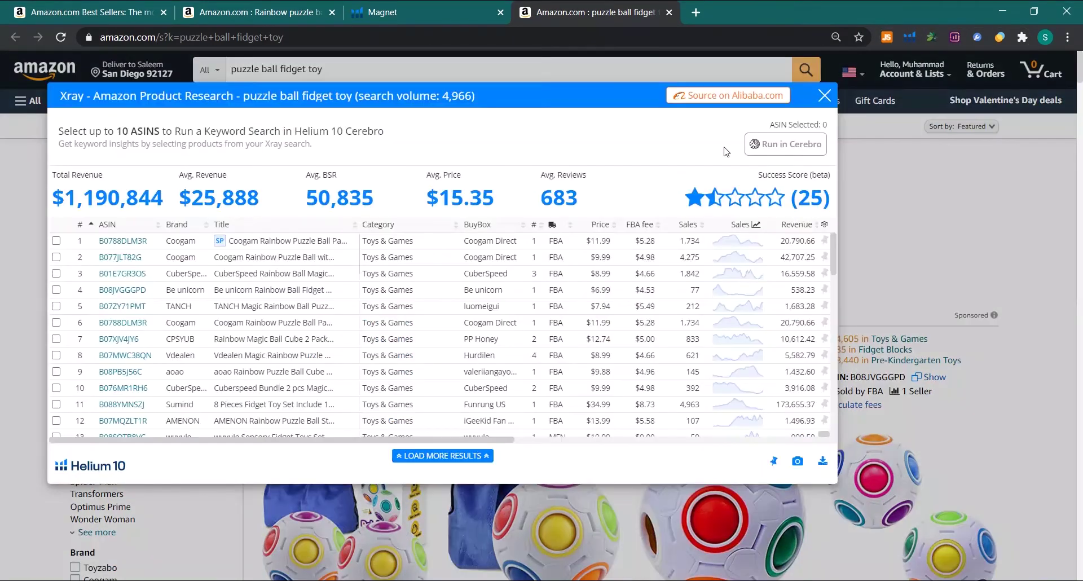
# Move the Xray panel lower and enlarge it to show BSR, review columns and more rows
pyautogui.moveTo(558, 95); pyautogui.dragTo(569, 145)
pyautogui.moveTo(617, 250); pyautogui.dragTo(618, 251)
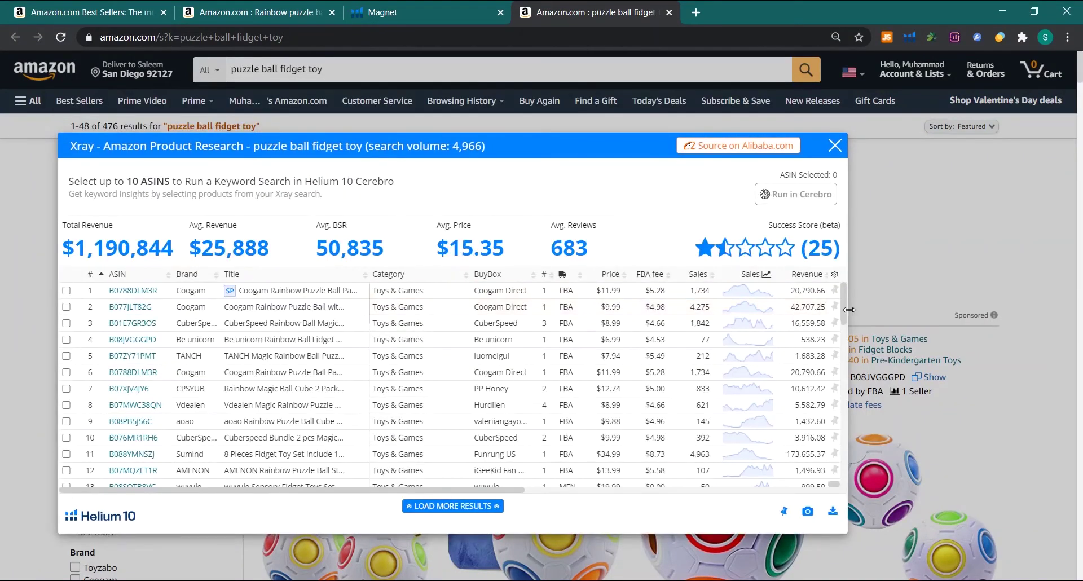
pyautogui.moveTo(953, 310); pyautogui.dragTo(1043, 310)
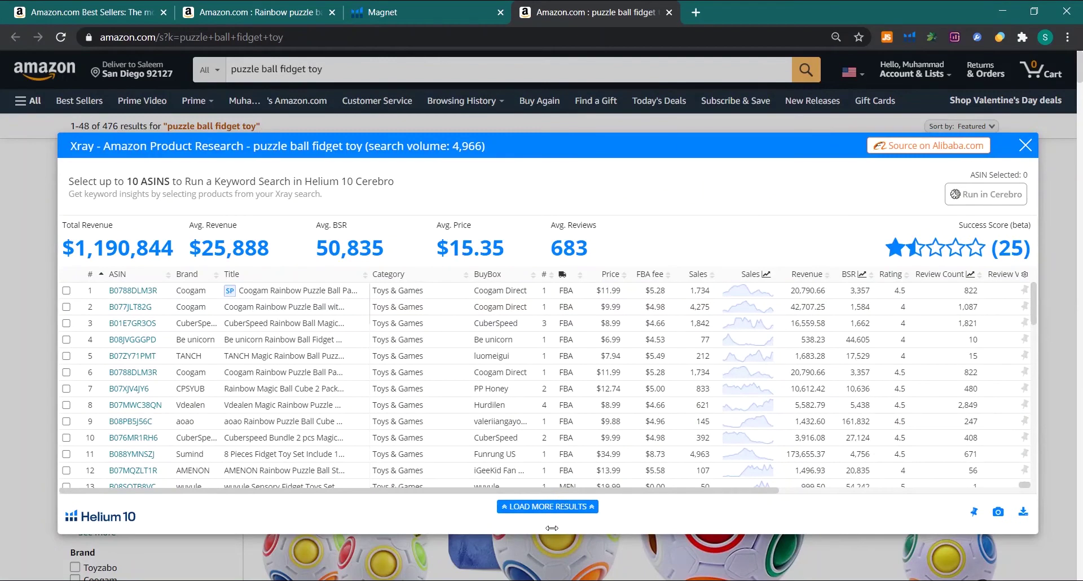
pyautogui.moveTo(554, 562); pyautogui.dragTo(553, 575)
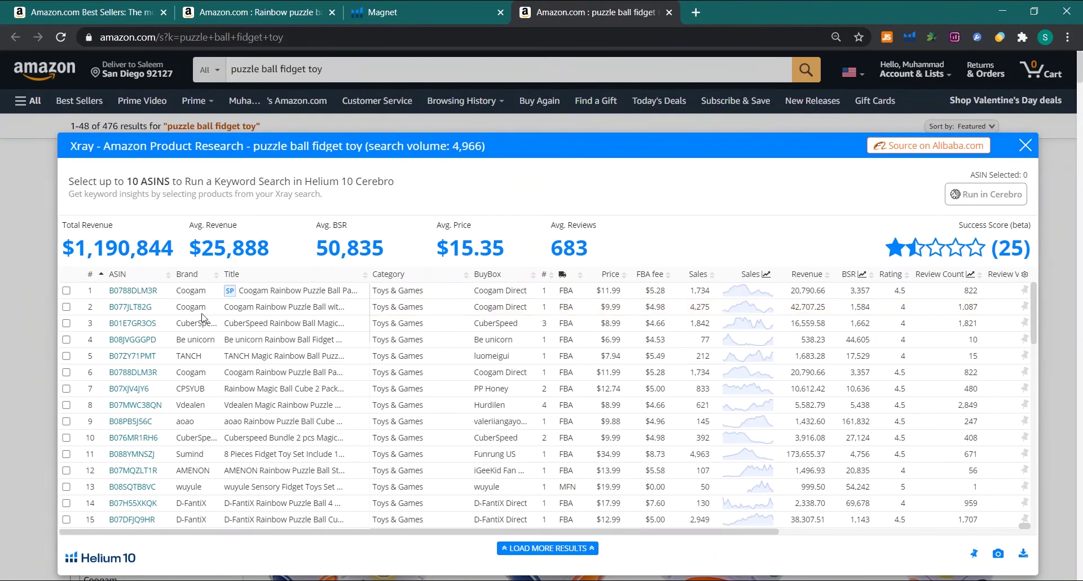
pyautogui.moveTo(121, 308)
# Show the Coogam puzzle ball's all-time sales chart and copy a Lightshot screenshot of it
pyautogui.click(746, 312)
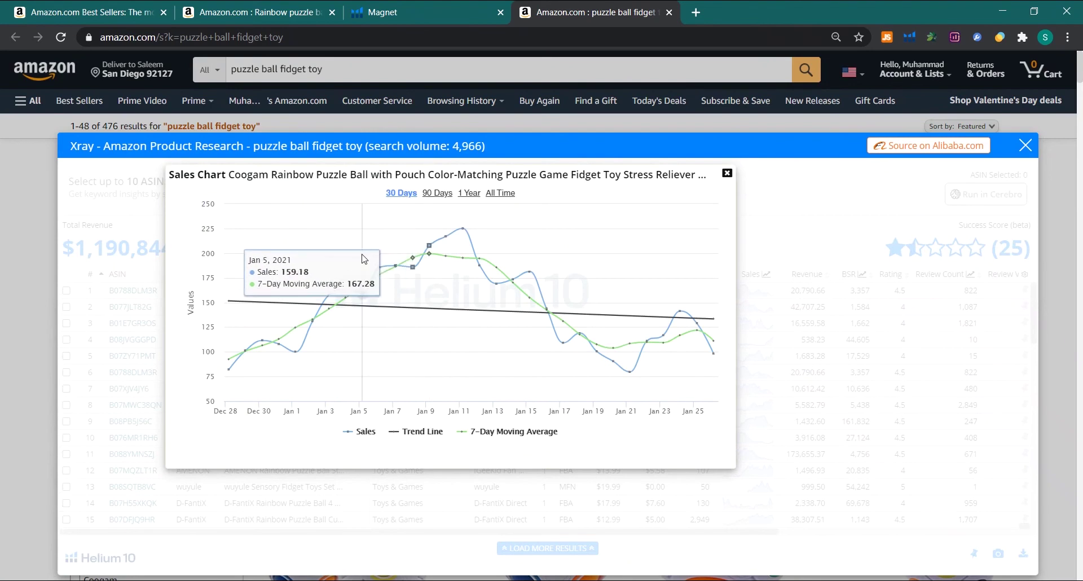
pyautogui.click(502, 194)
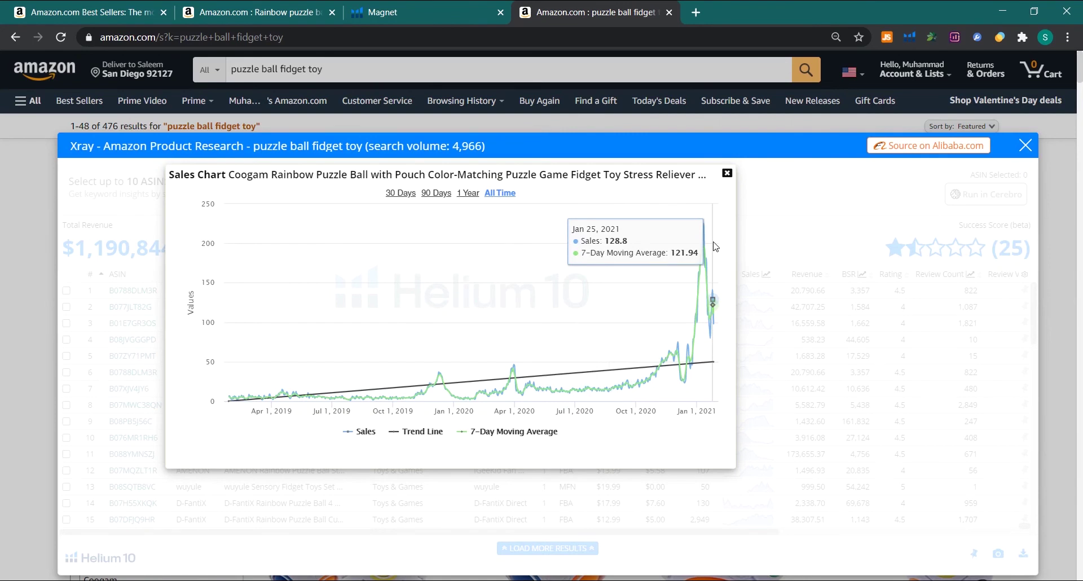
pyautogui.press('Print')
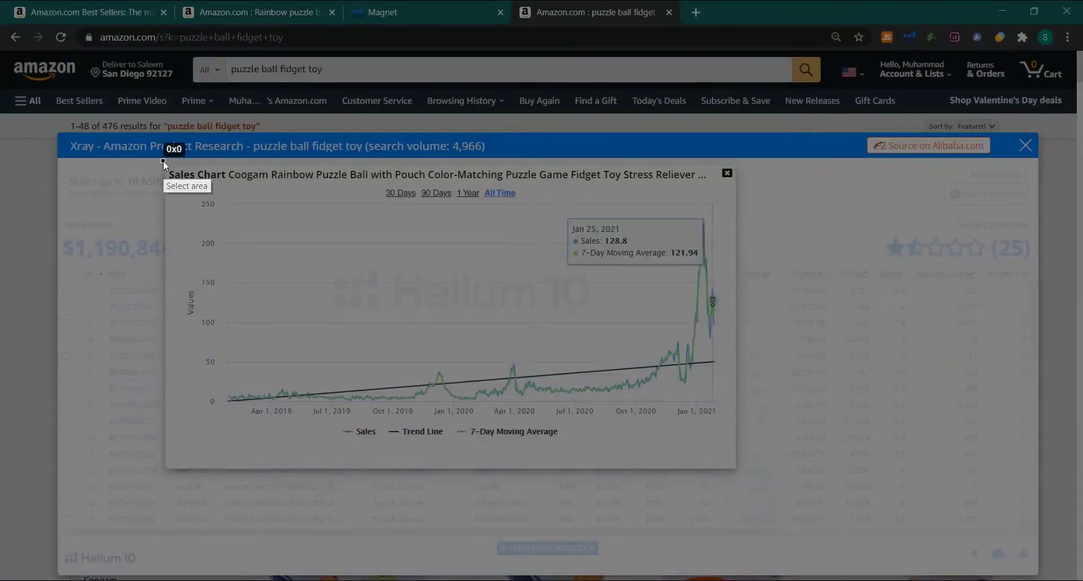
pyautogui.moveTo(165, 164); pyautogui.dragTo(735, 466)
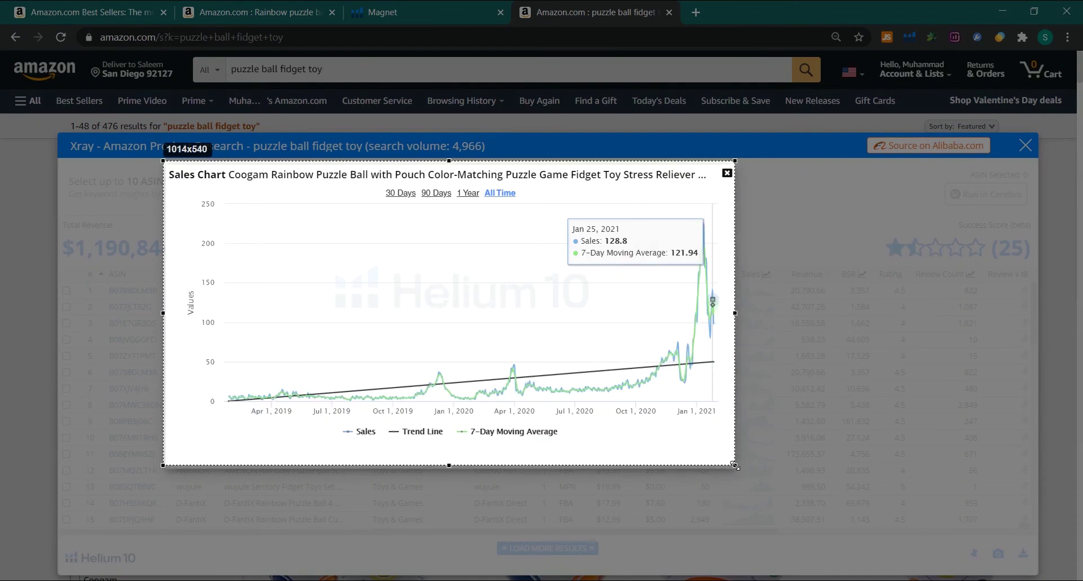
pyautogui.hotkey('ctrl', 'c')
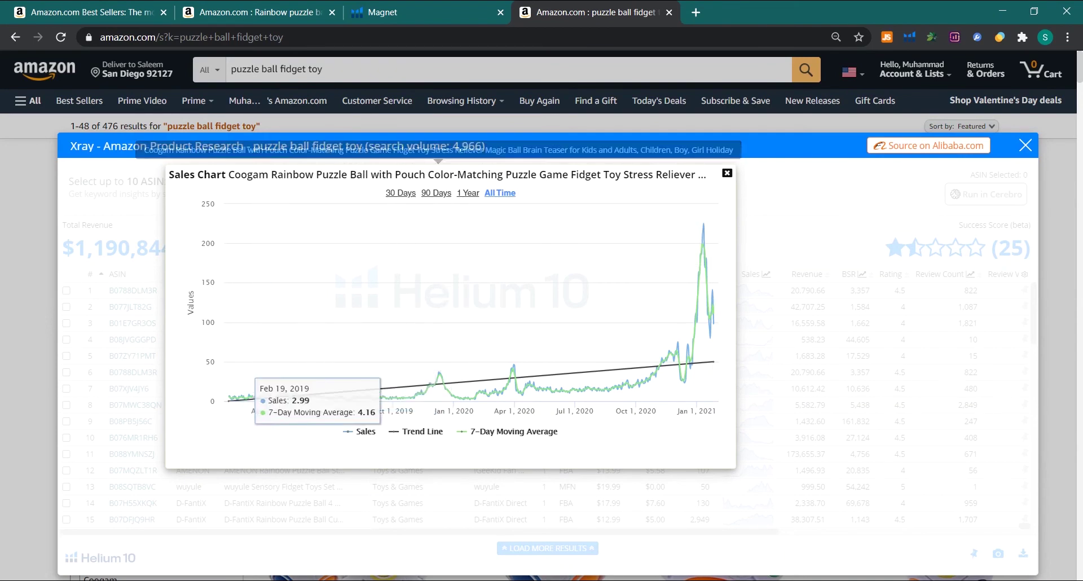
pyautogui.hotkey('alt', 'Tab')
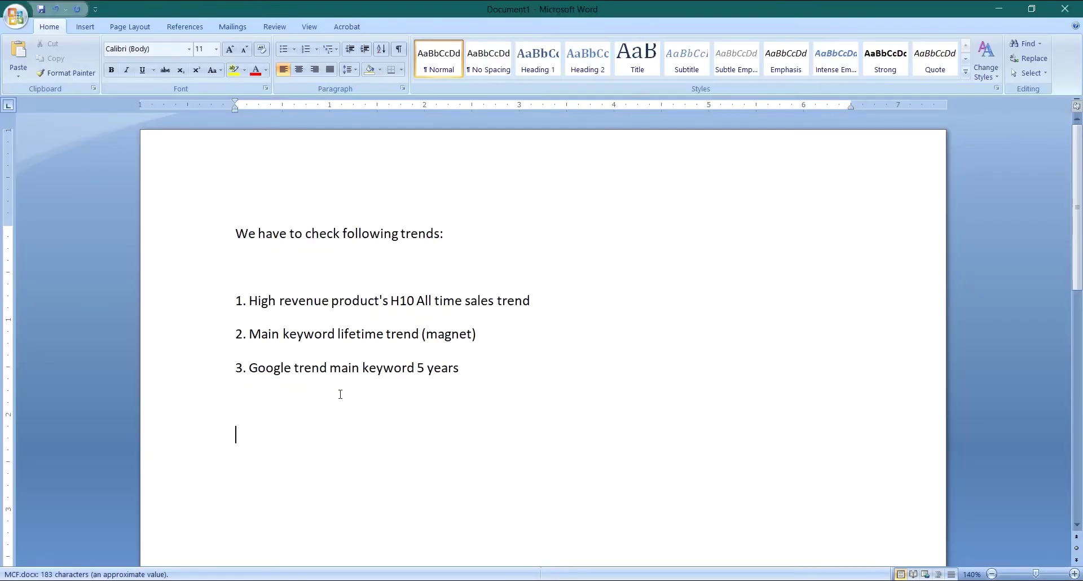
# Paste the Coogam sales chart into Word and highlight checklist item 1 in yellow
pyautogui.hotkey('ctrl', 'v')
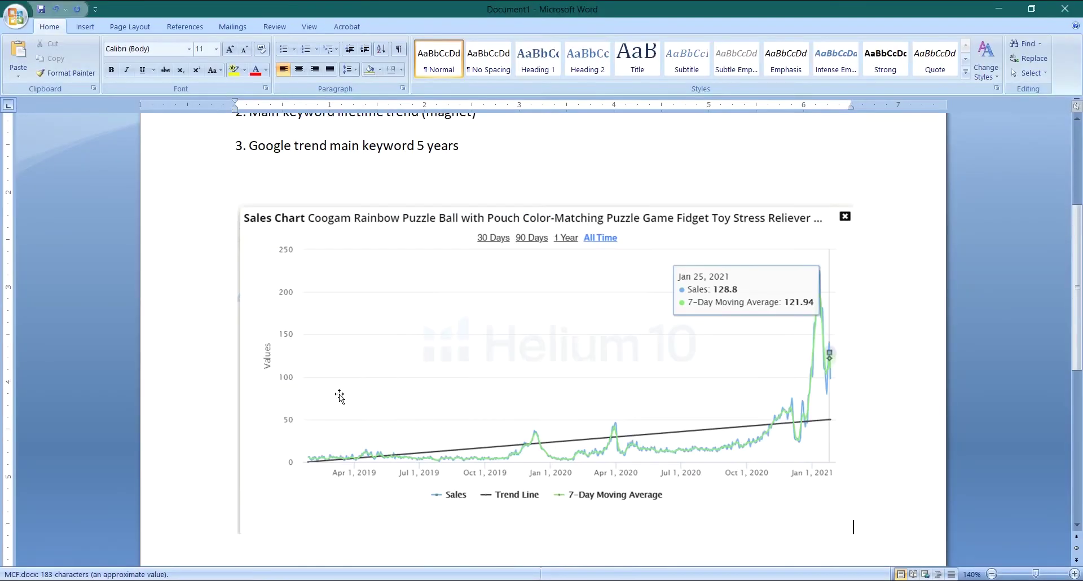
pyautogui.scroll(4, 656, 392)
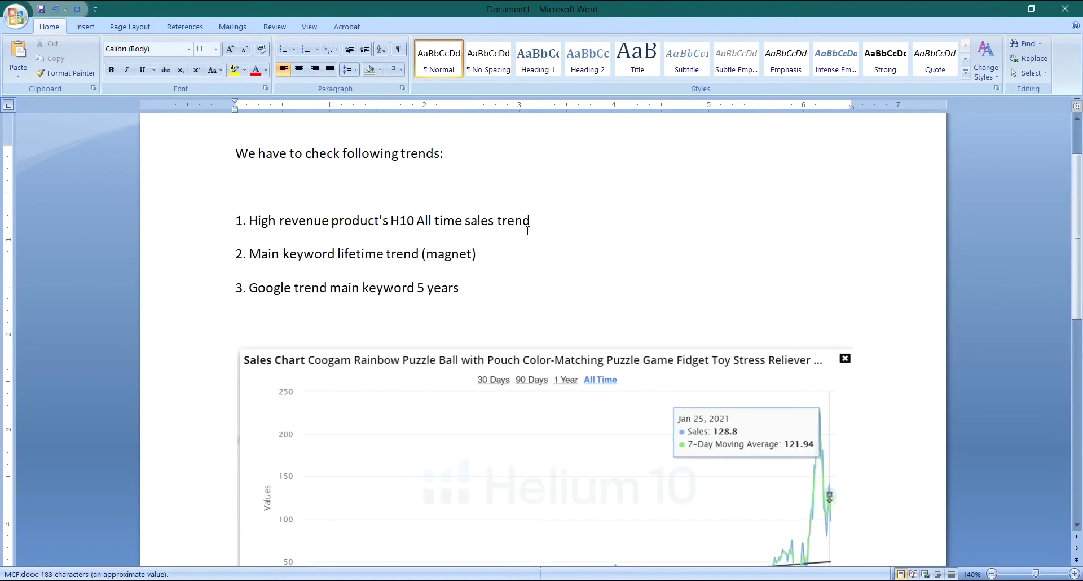
pyautogui.moveTo(528, 228); pyautogui.dragTo(264, 222)
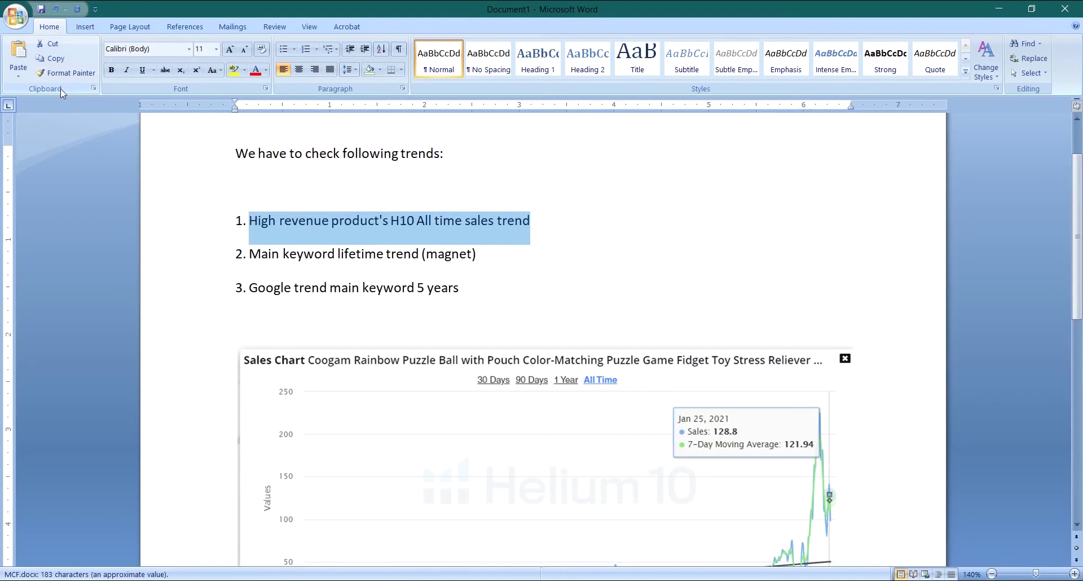
pyautogui.click(233, 70)
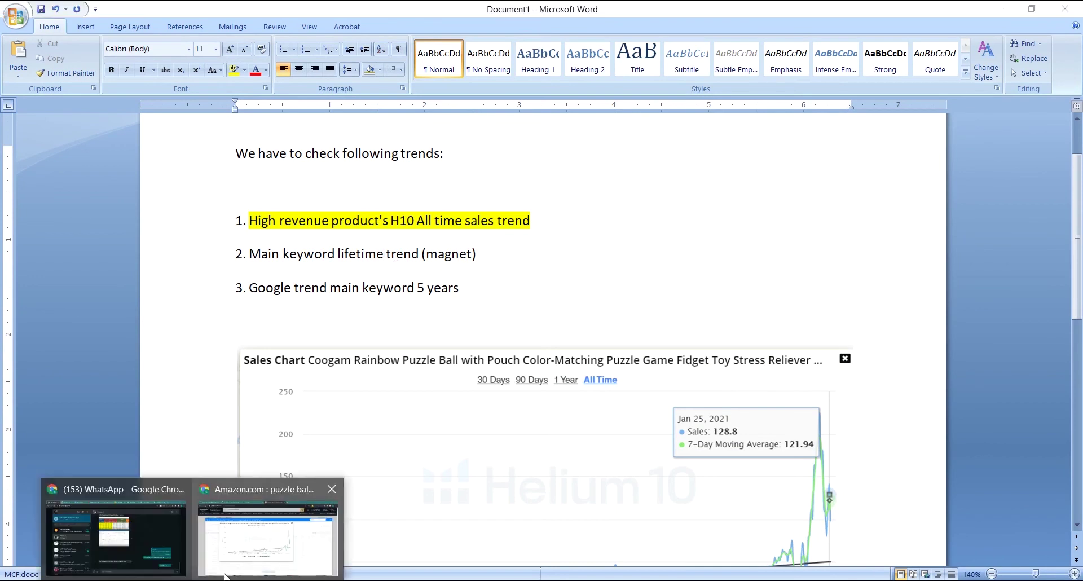
# Close the sales chart and Xray panel, then view Magnet results for 'puzzle ball fidget toy' (volume 4,966)
pyautogui.click(244, 566)
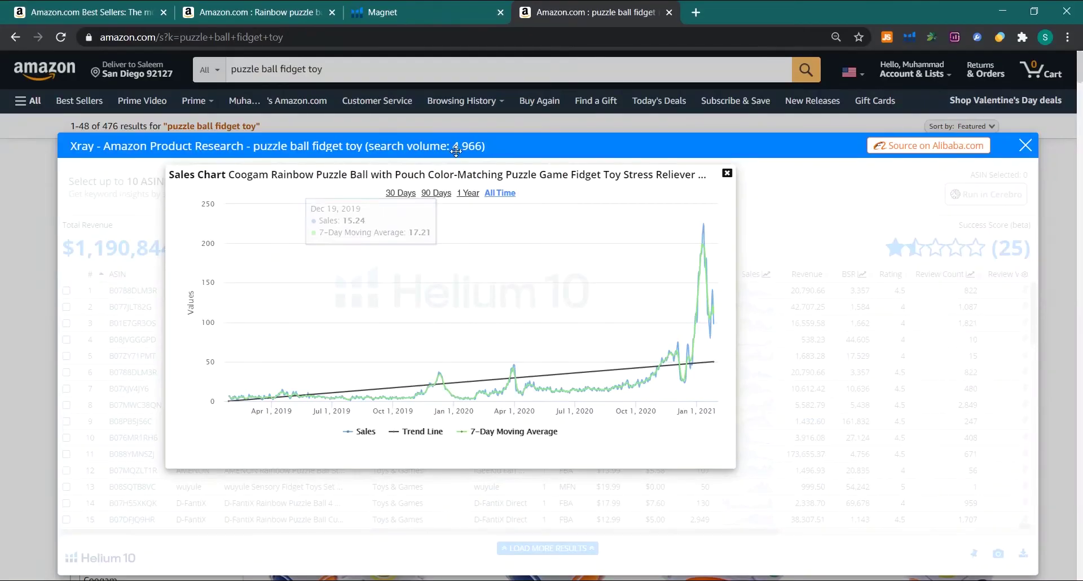
pyautogui.press('Escape')
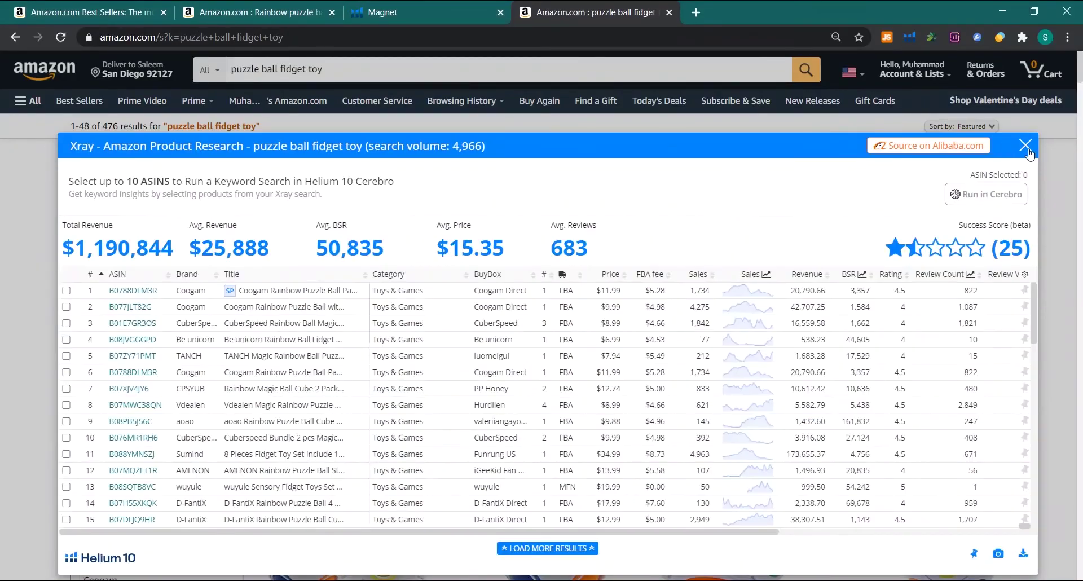
pyautogui.click(371, 68)
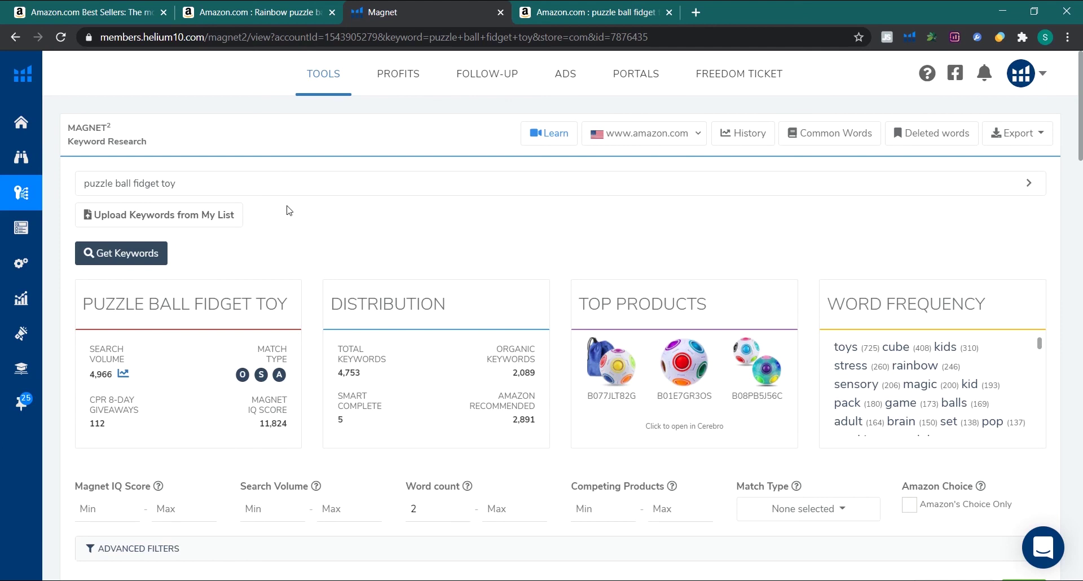
pyautogui.scroll(-1, 290, 209)
pyautogui.scroll(1, 285, 210)
pyautogui.scroll(-1, 284, 264)
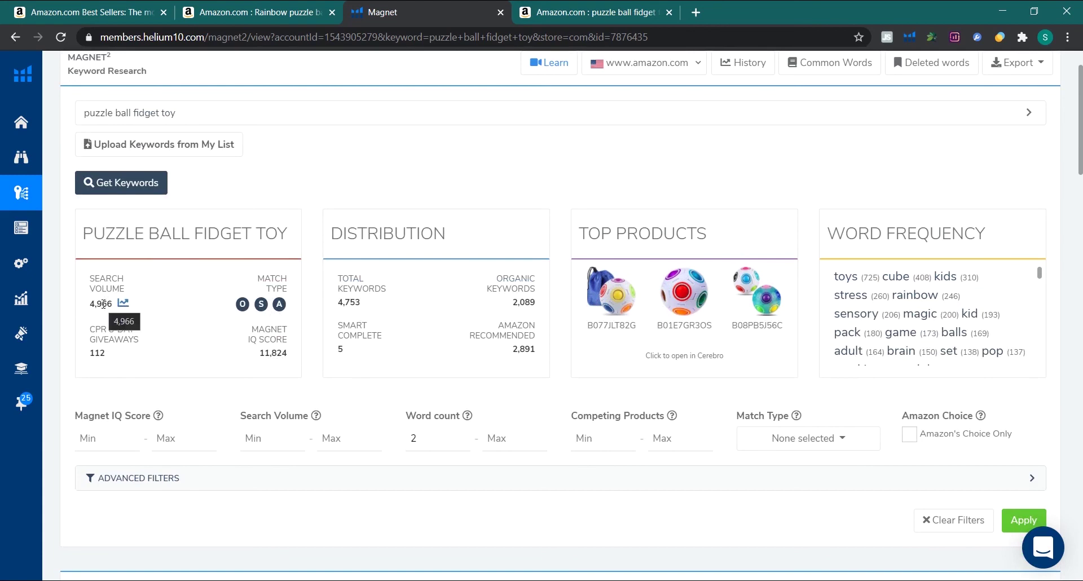
# Show the keyword's all-time search volume history, peaking near 7,000 in January 2021, and screenshot it
pyautogui.click(124, 304)
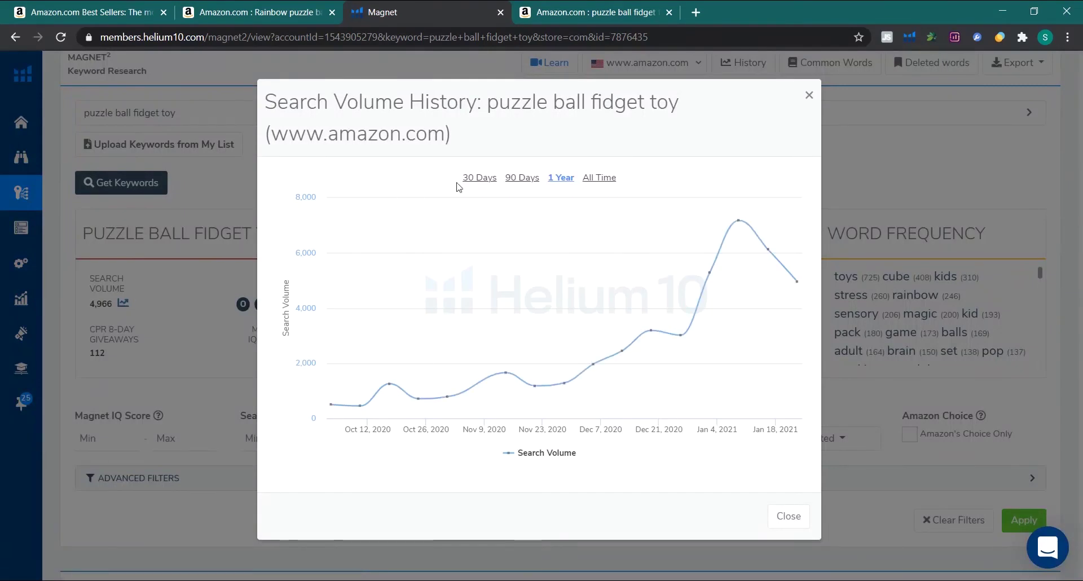
pyautogui.click(597, 179)
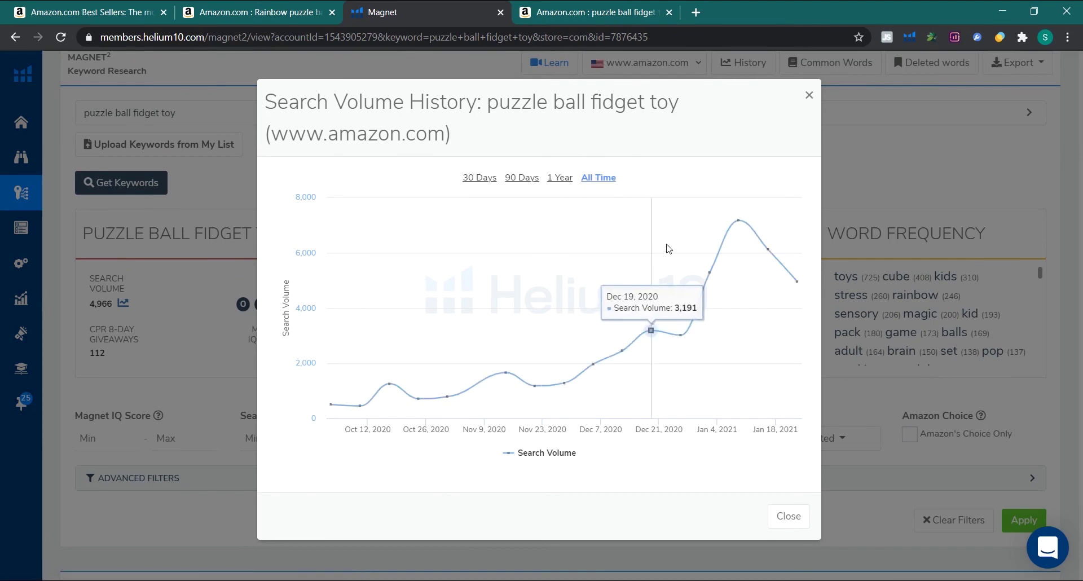
pyautogui.moveTo(743, 207)
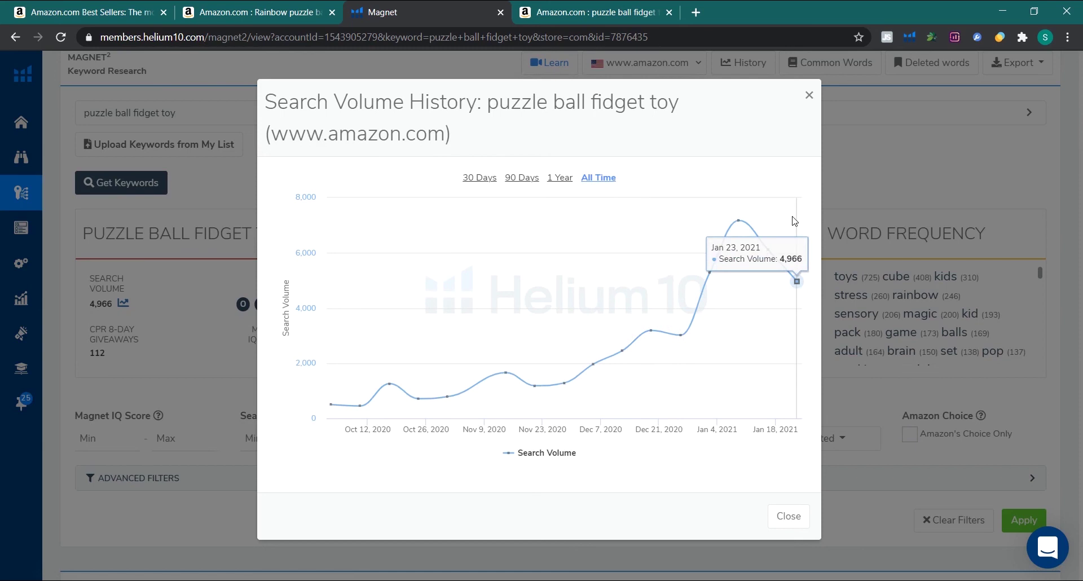
pyautogui.press('Print')
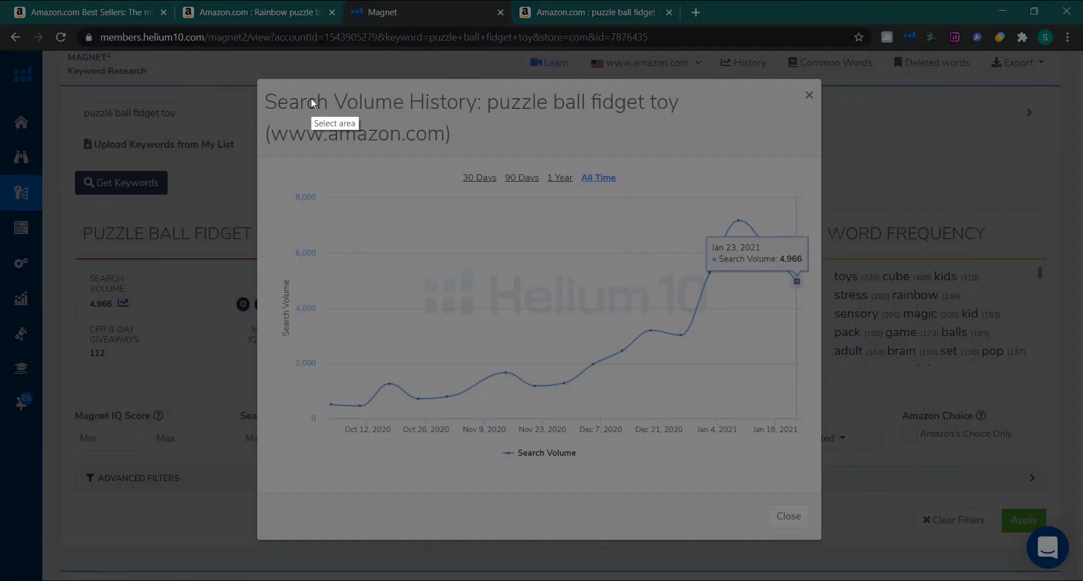
pyautogui.moveTo(255, 80)
pyautogui.mouseDown()
pyautogui.moveTo(698, 409)
pyautogui.moveTo(821, 541)
pyautogui.mouseUp()
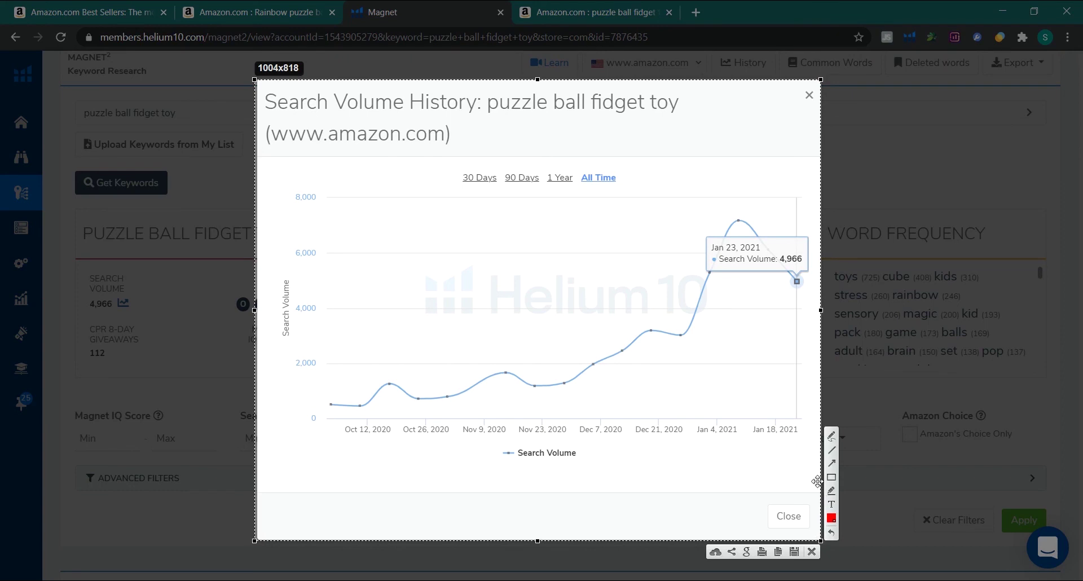
pyautogui.hotkey('ctrl', 'c')
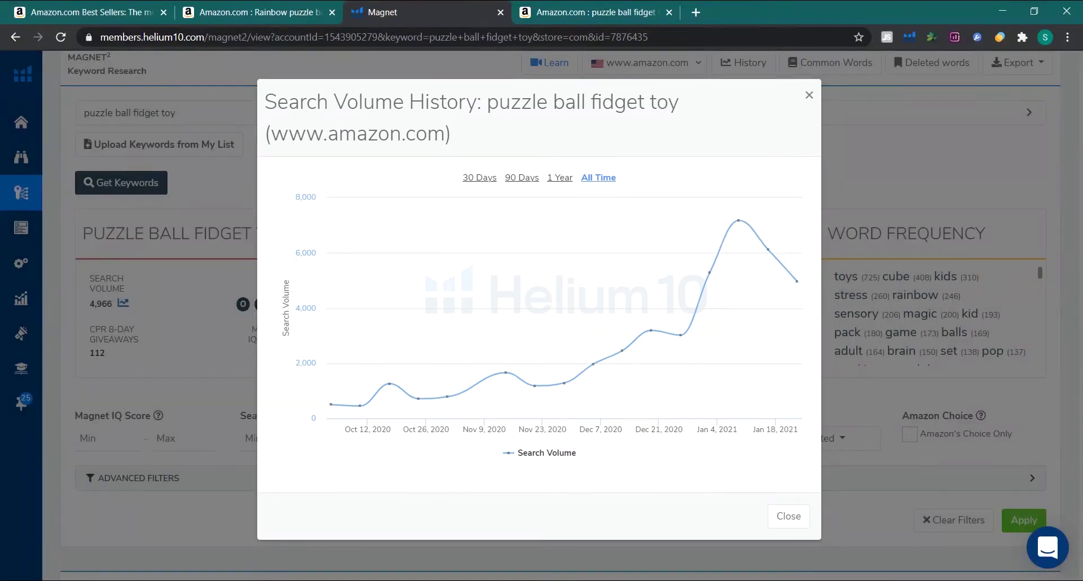
pyautogui.hotkey('alt', 'Tab')
pyautogui.scroll(-3, 511, 451)
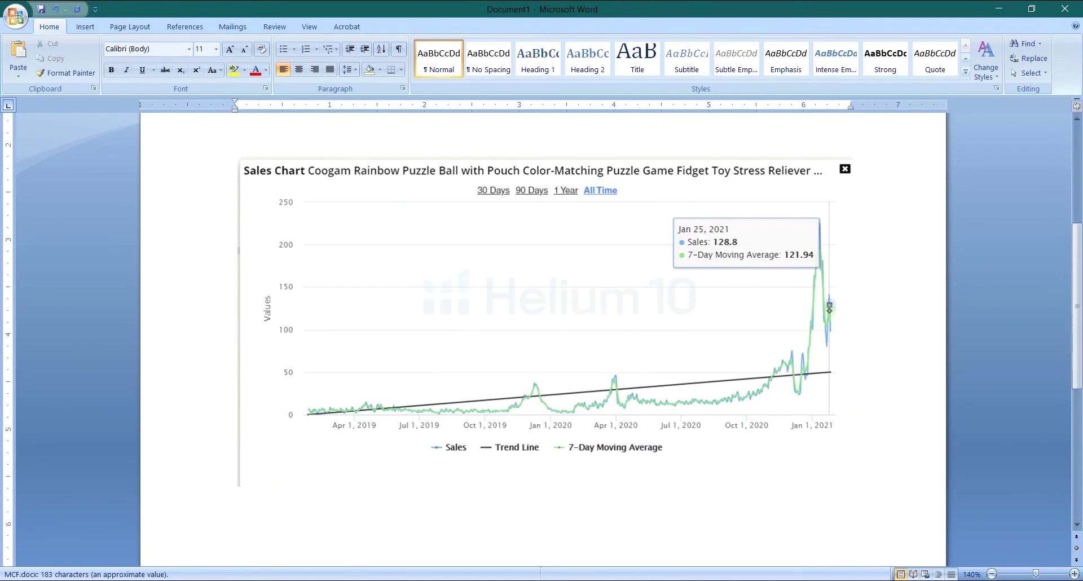
# Paste the Magnet search-volume chart below the sales chart and highlight checklist item 2 yellow
pyautogui.hotkey('ctrl', 'v')
pyautogui.scroll(12, 849, 465)
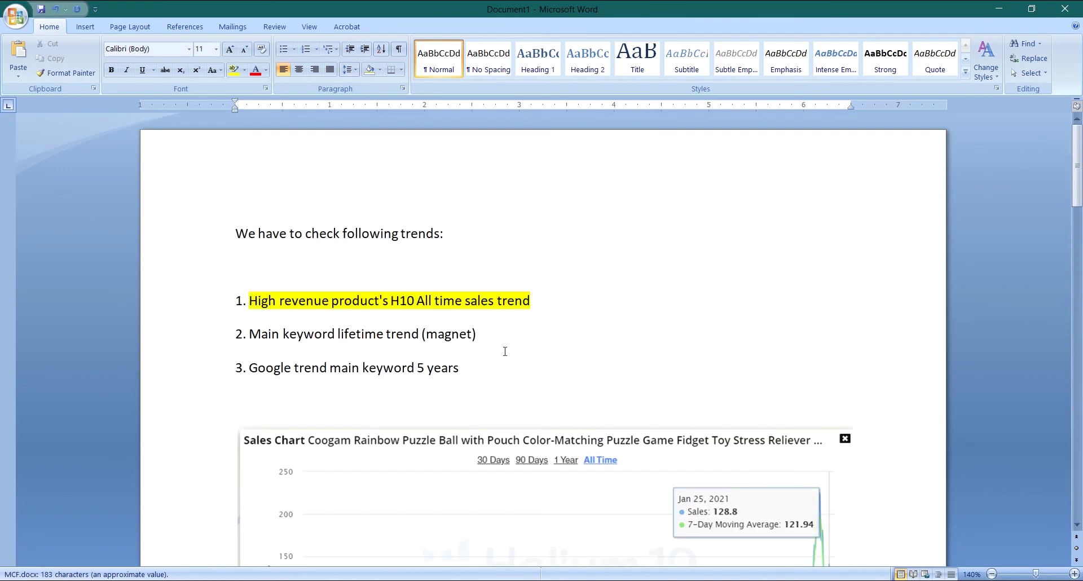
pyautogui.moveTo(485, 333); pyautogui.dragTo(219, 331)
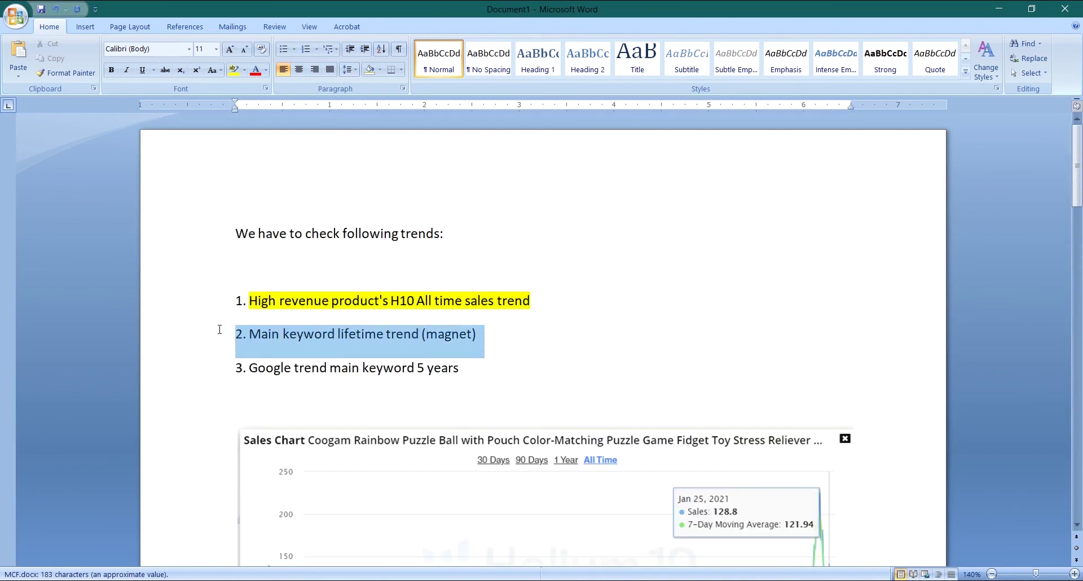
pyautogui.click(234, 70)
# Extend the yellow highlight over item 1's leading number
pyautogui.click(357, 318)
pyautogui.moveTo(362, 297); pyautogui.dragTo(235, 300)
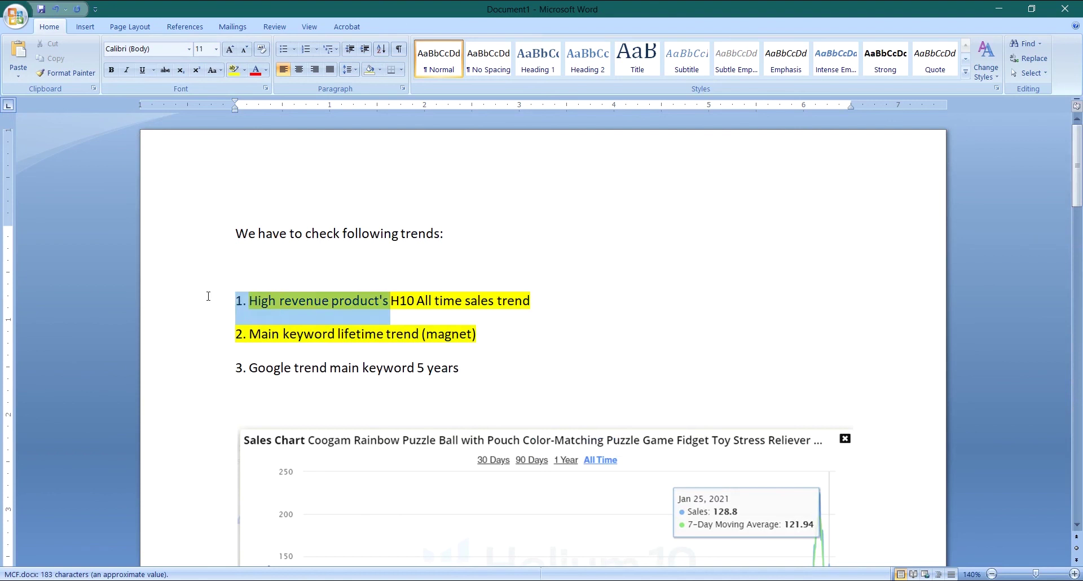
pyautogui.click(234, 70)
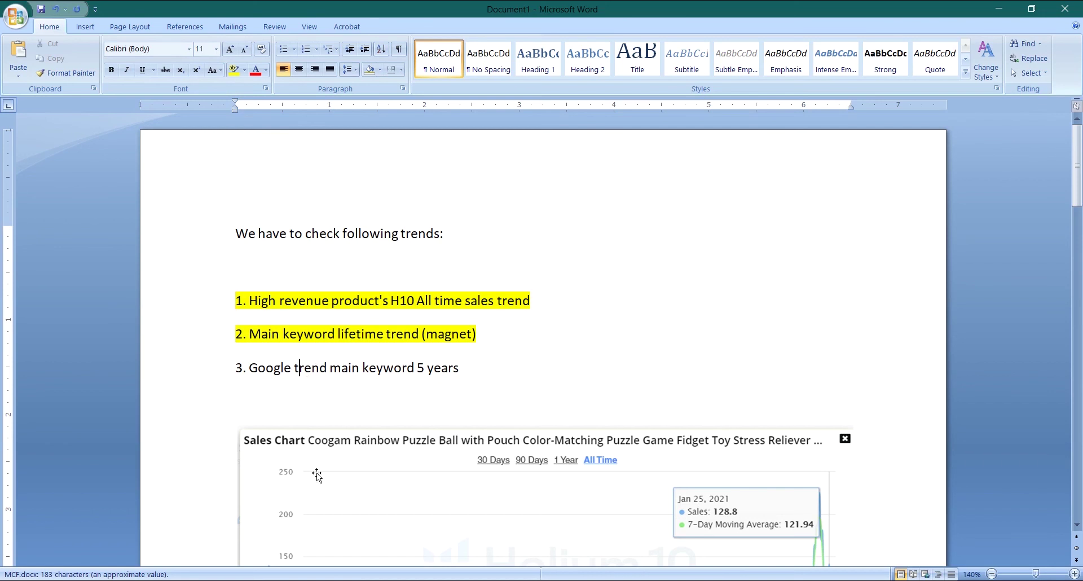
pyautogui.hotkey('alt', 'Tab')
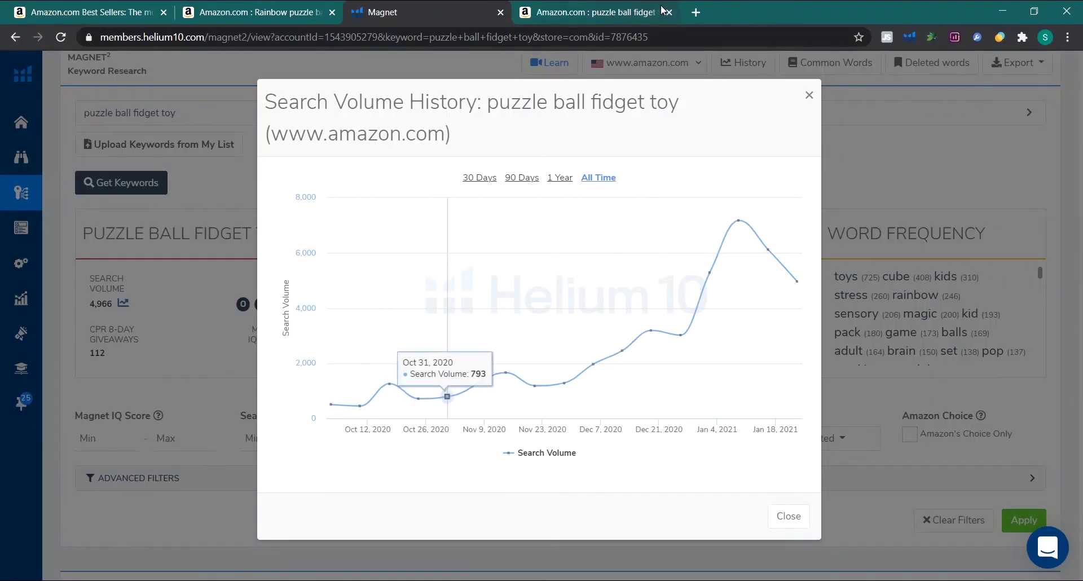
# Search for 'google trends' in a new browser tab
pyautogui.click(696, 13)
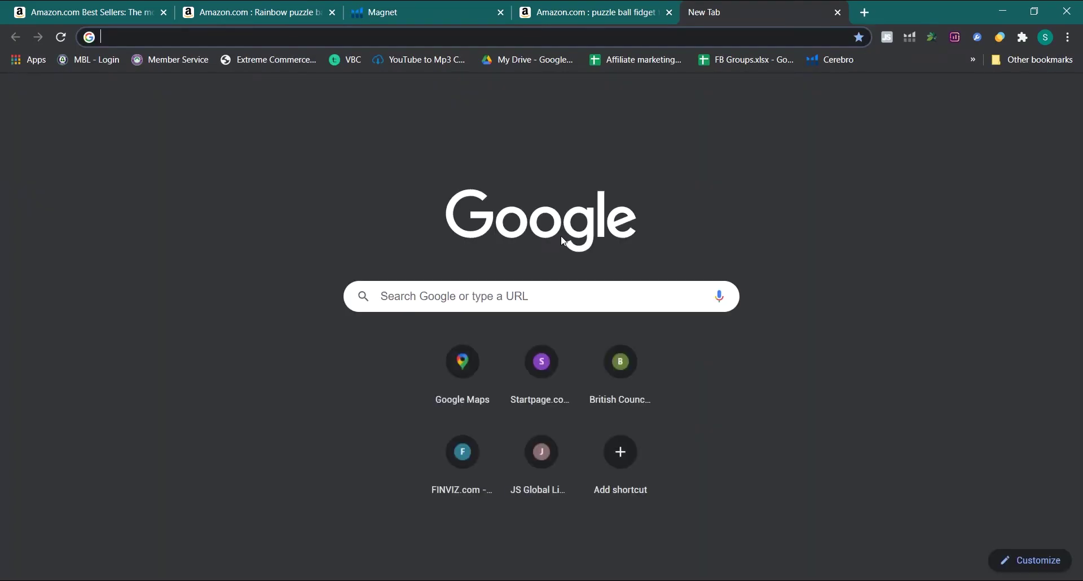
pyautogui.write('google')
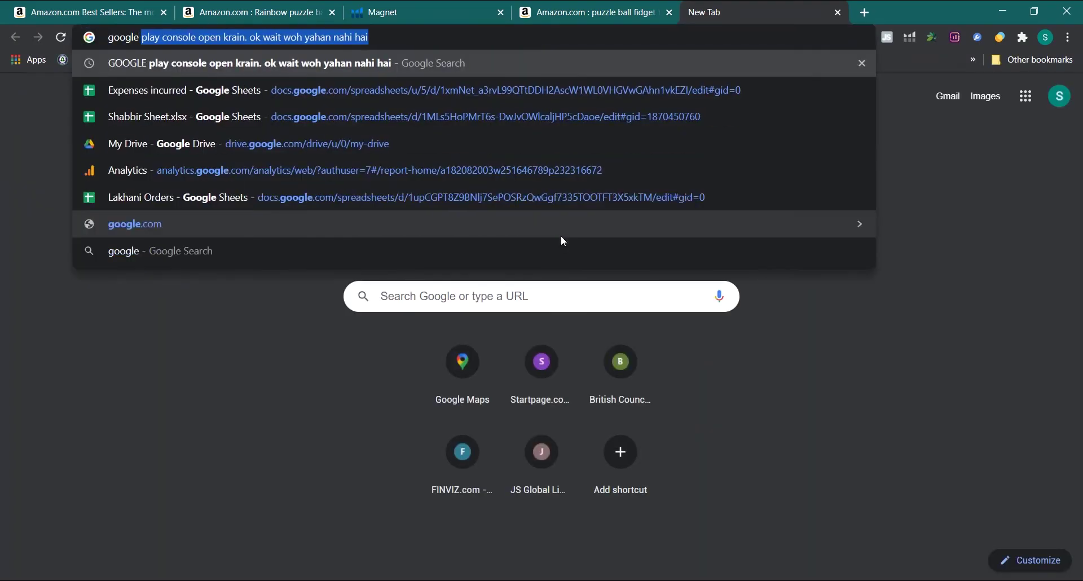
pyautogui.write(' trends')
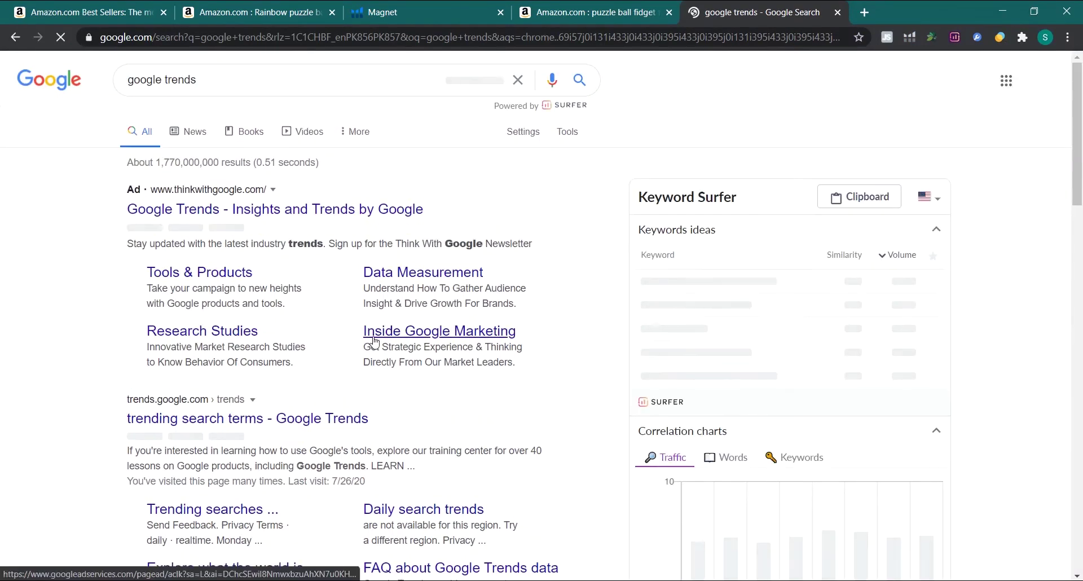
pyautogui.scroll(-2, 236, 309)
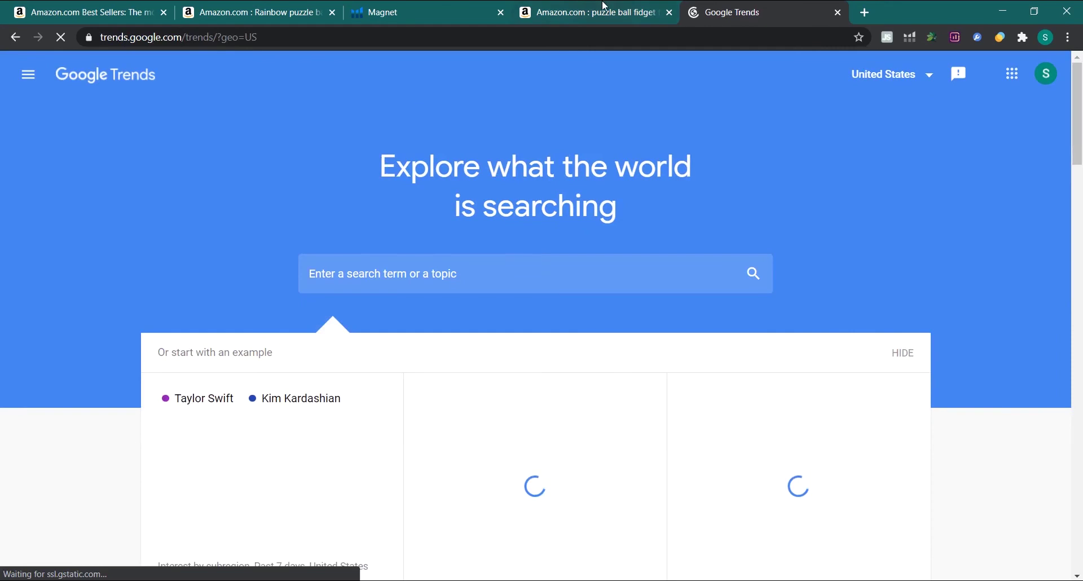
# Explore 'puzzle ball fidget toy' in Google Trends for the US over the past 12 months
pyautogui.click(593, 12)
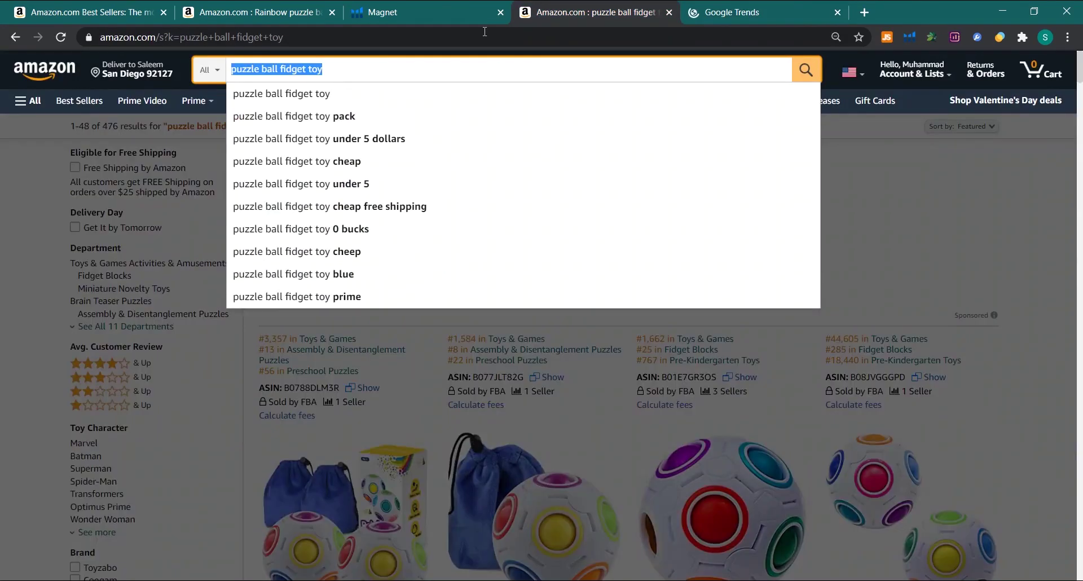
pyautogui.click(728, 13)
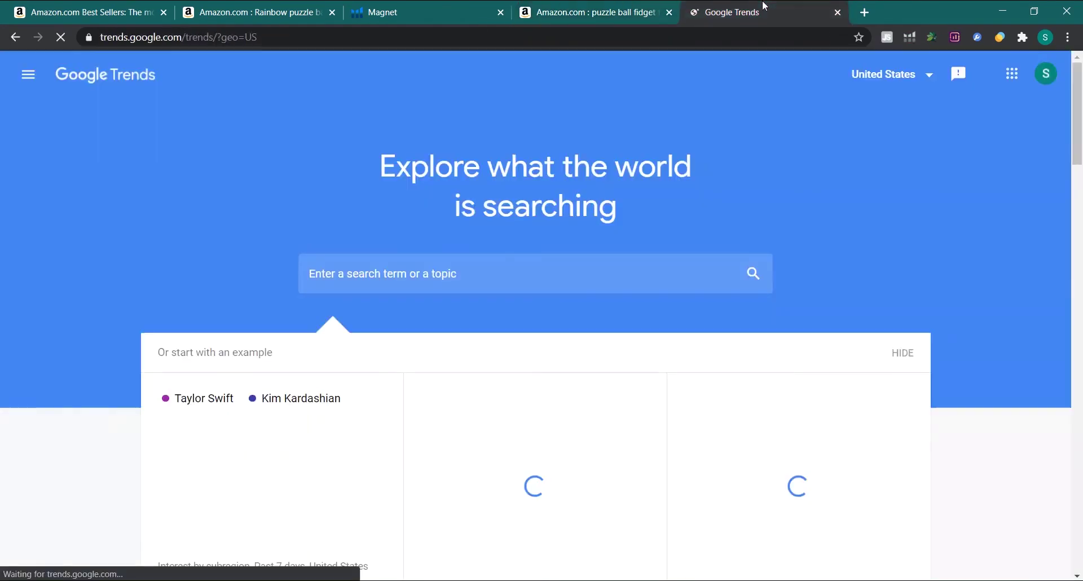
pyautogui.click(414, 273)
pyautogui.hotkey('ctrl', 'v')
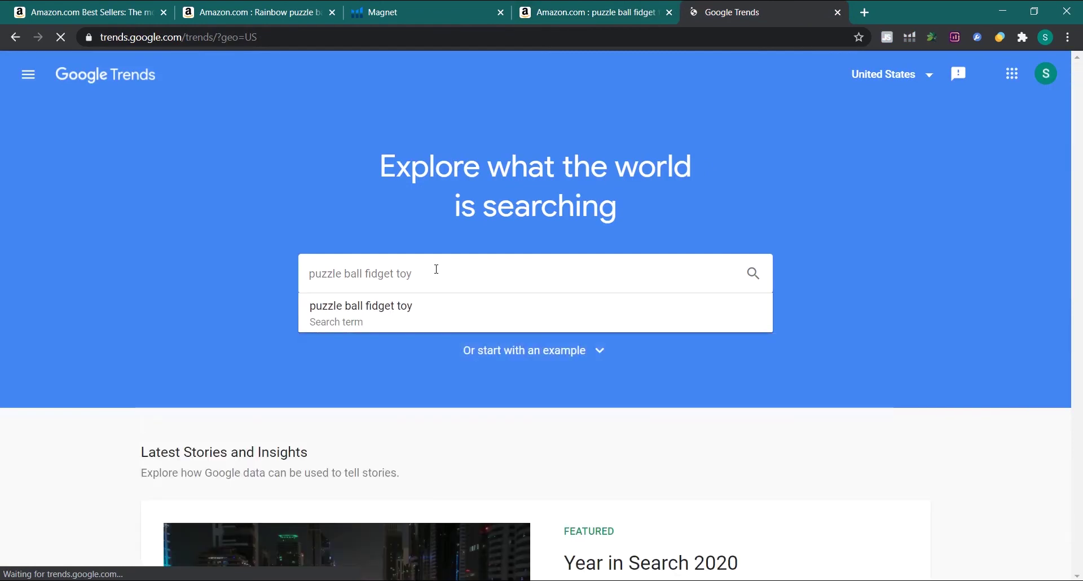
pyautogui.press('Return')
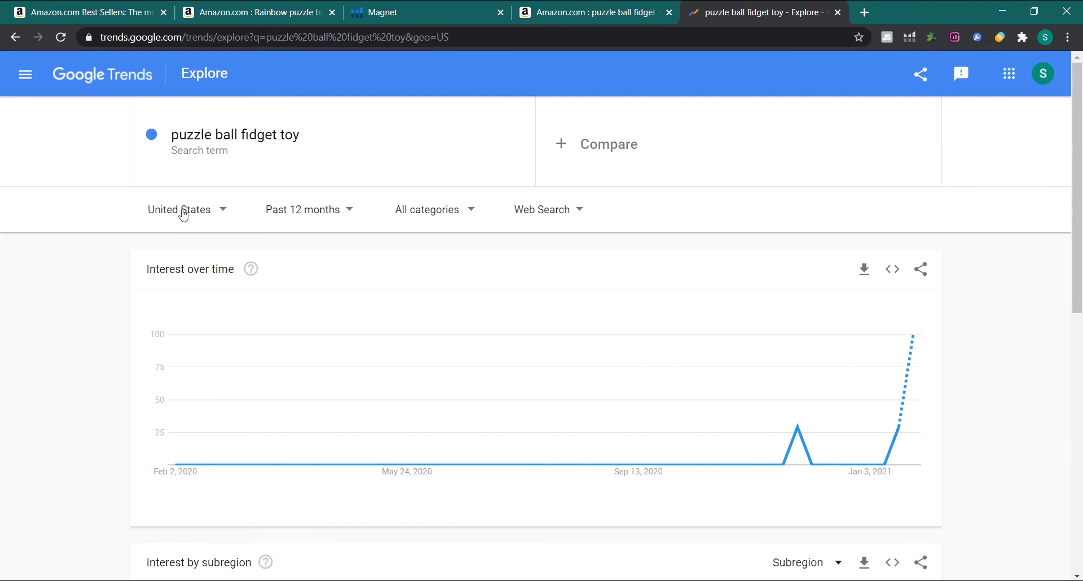
# Switch the puzzle ball fidget toy trend to Past 5 years and capture the Interest over time chart
pyautogui.click(349, 209)
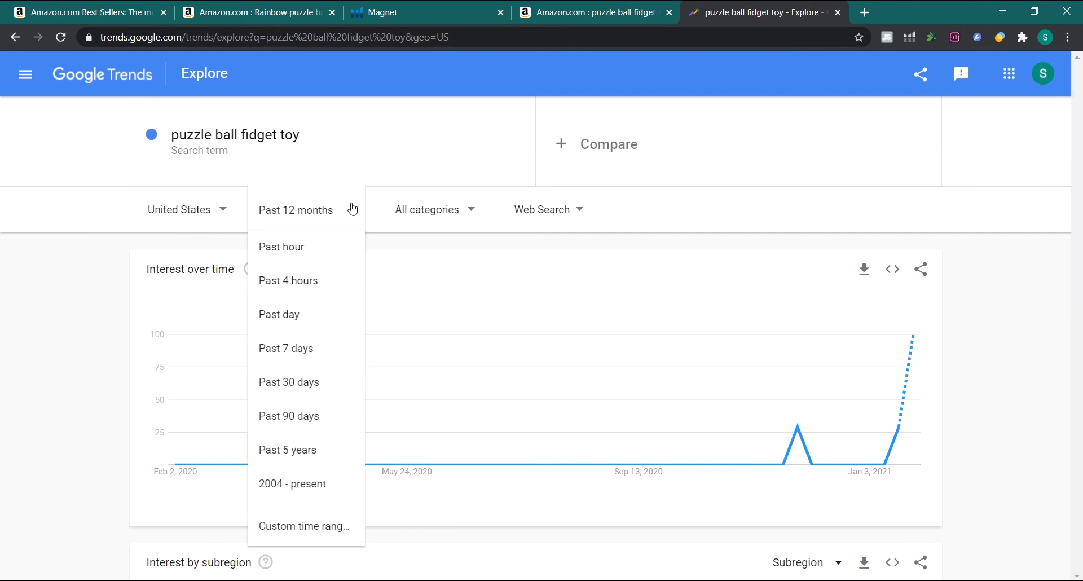
pyautogui.click(299, 450)
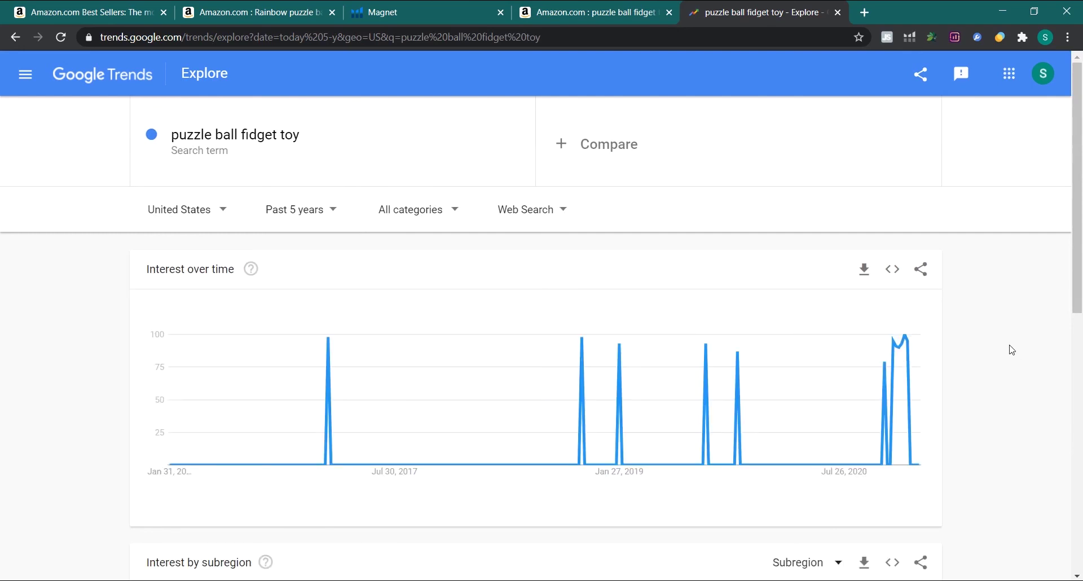
pyautogui.scroll(-1, 1011, 350)
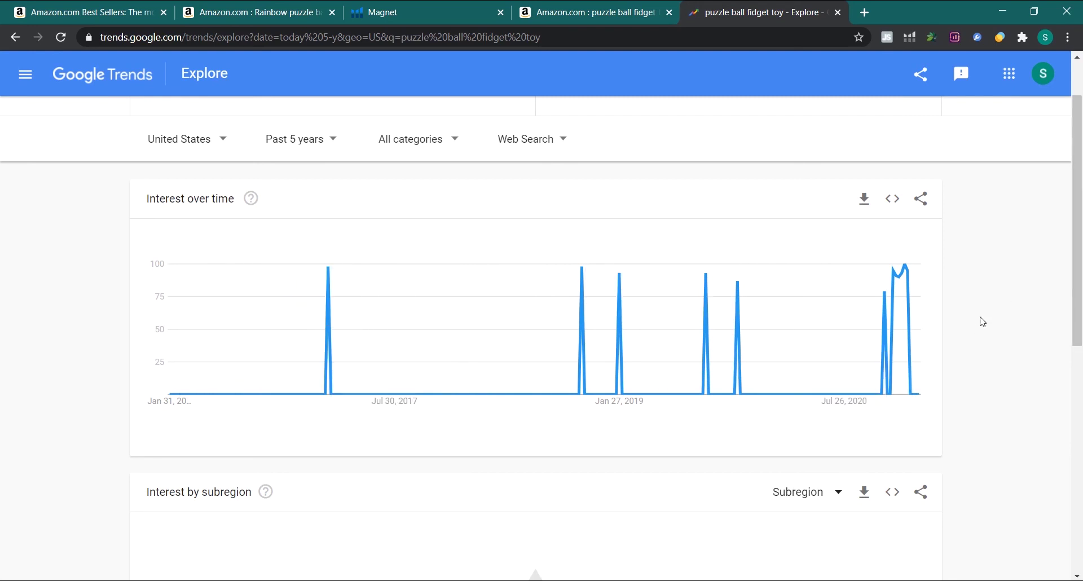
pyautogui.press('Print')
pyautogui.moveTo(119, 118); pyautogui.dragTo(954, 466)
# Paste the 5-year Google Trends chart at the end of the Word checklist, below the search-volume chart
pyautogui.hotkey('ctrl', 'c')
pyautogui.hotkey('alt', 'Tab')
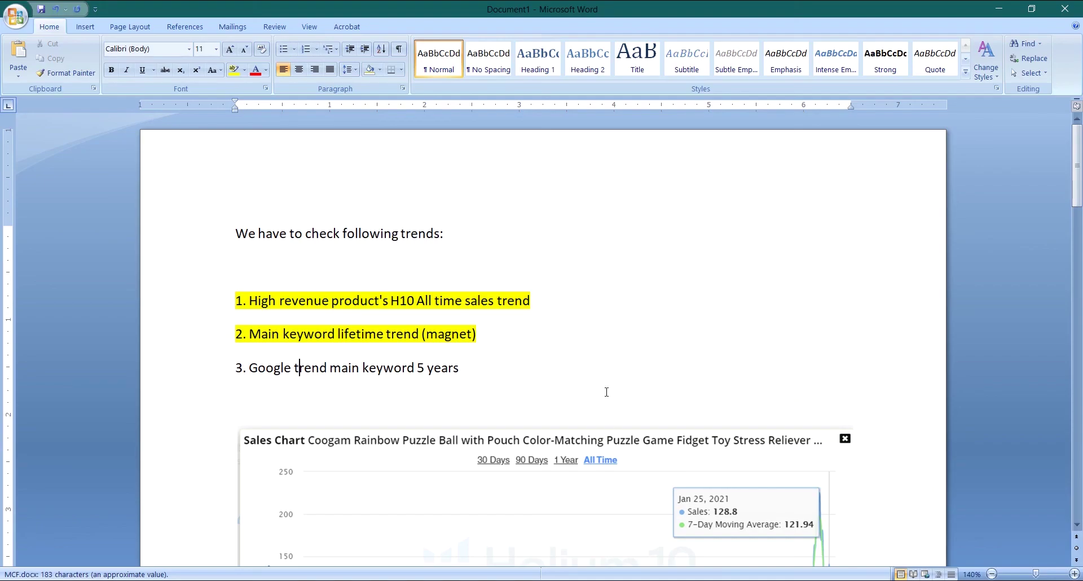
pyautogui.click(576, 374)
pyautogui.scroll(-10, 851, 436)
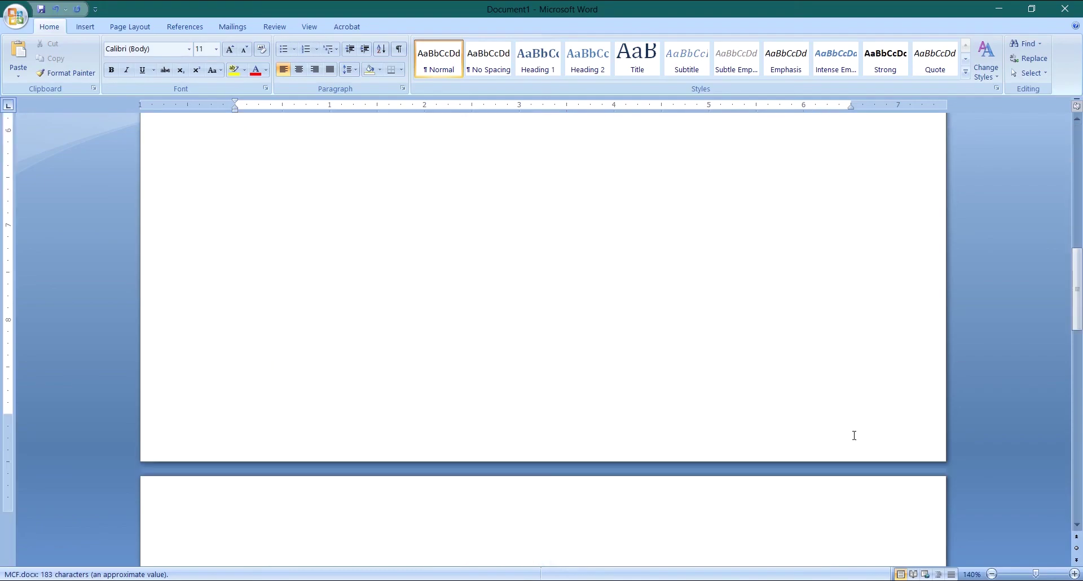
pyautogui.hotkey('ctrl', 'v')
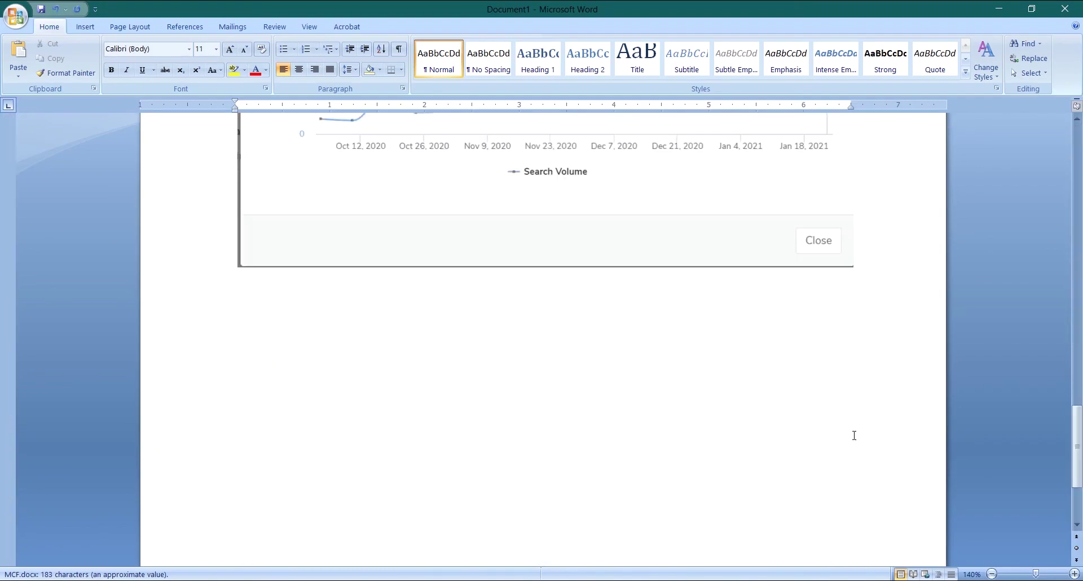
pyautogui.hotkey('ctrl', 'v')
pyautogui.scroll(-3, 834, 394)
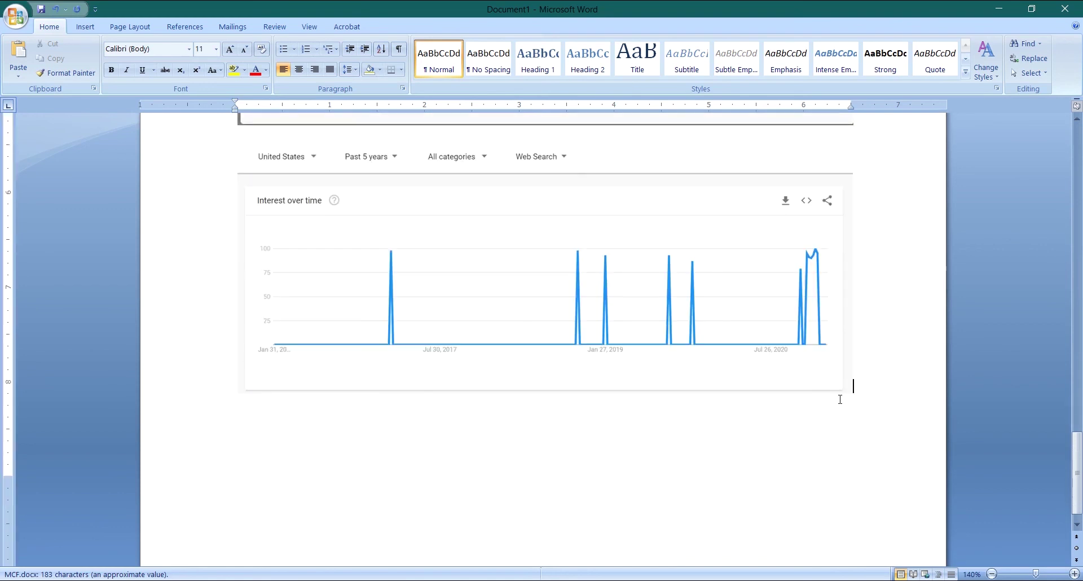
# Highlight checklist item 3, 'Google trend main keyword 5 years', in yellow
pyautogui.scroll(12, 684, 435)
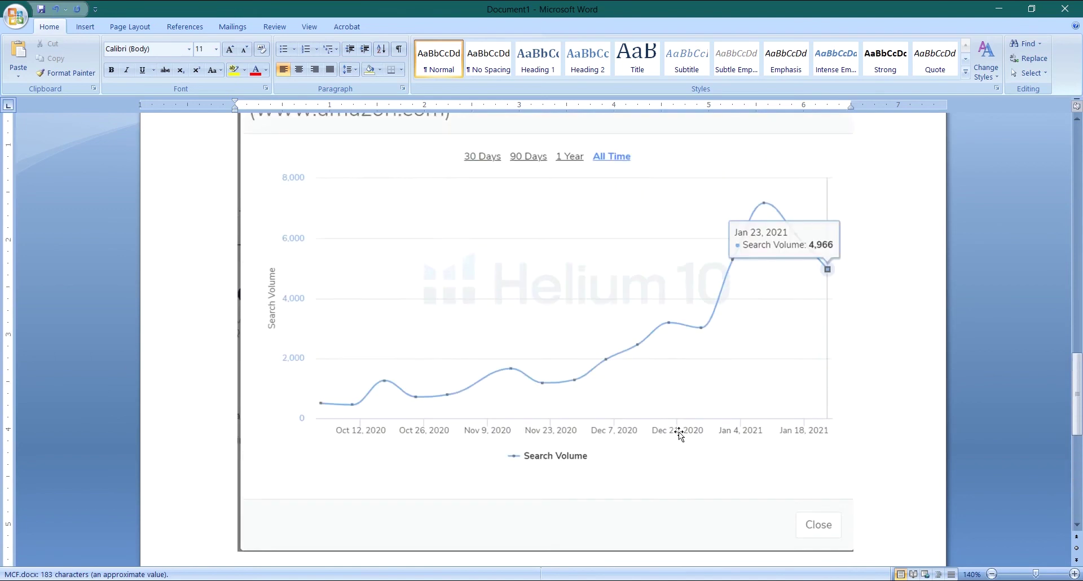
pyautogui.scroll(15, 680, 435)
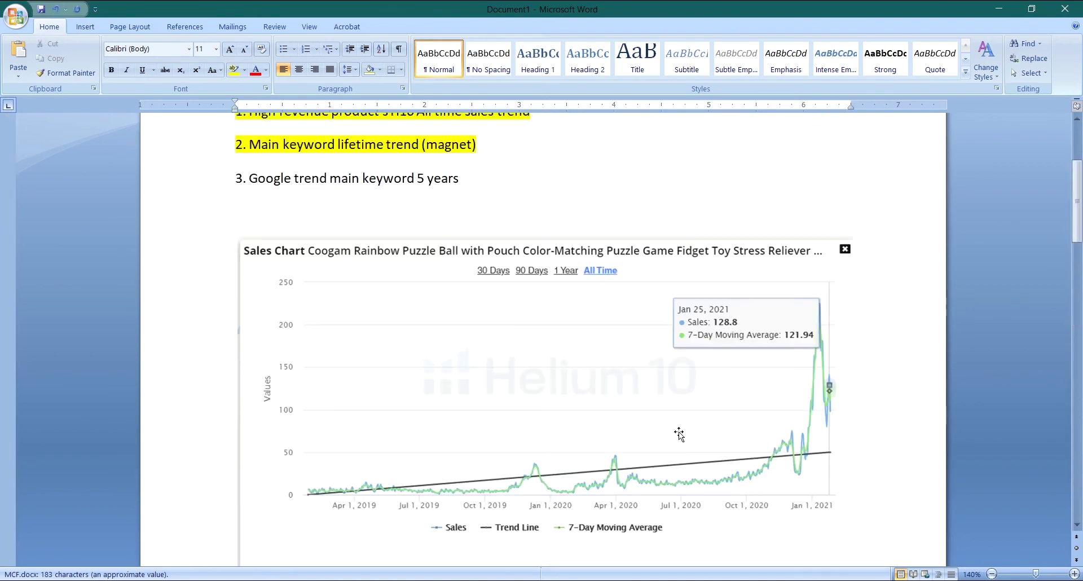
pyautogui.scroll(4, 679, 435)
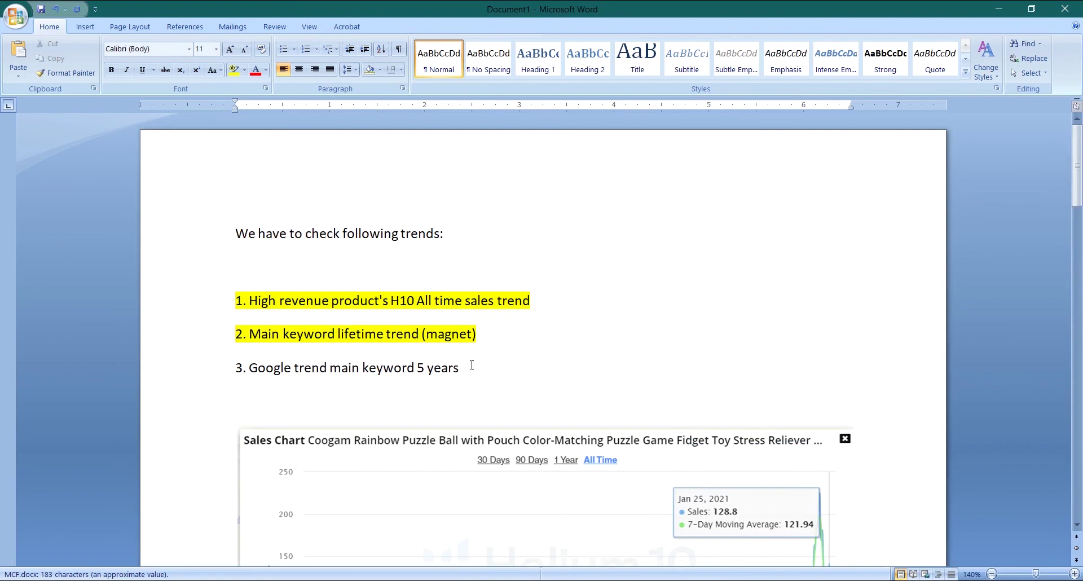
pyautogui.click(245, 299)
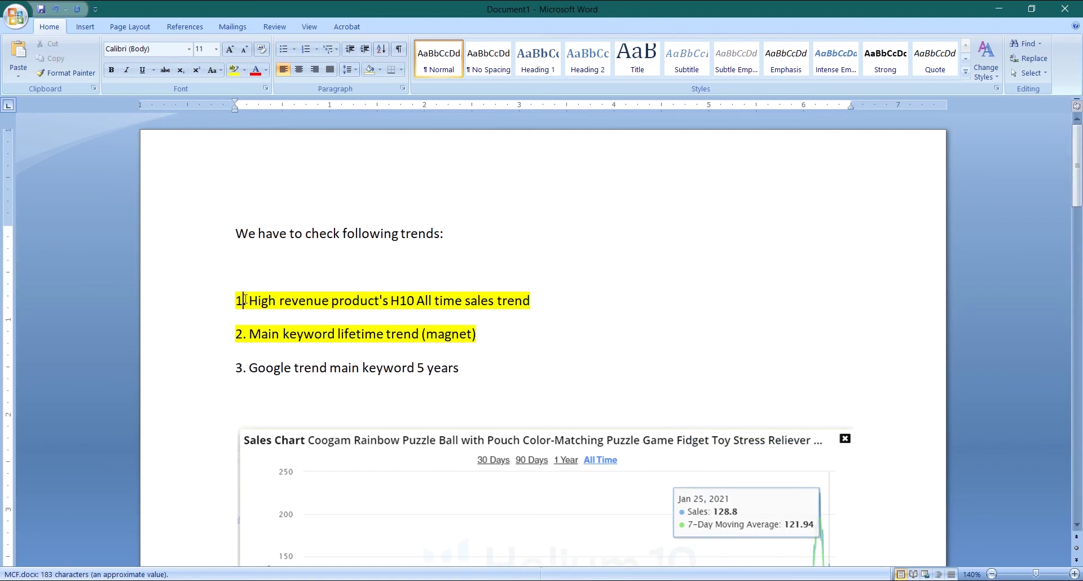
pyautogui.moveTo(462, 368); pyautogui.dragTo(235, 368)
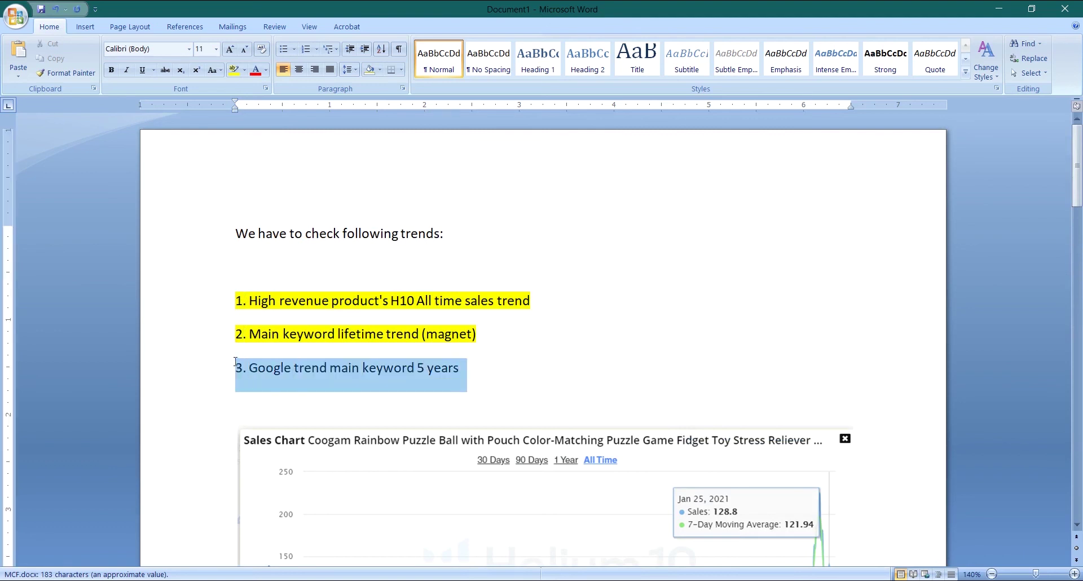
pyautogui.click(234, 69)
pyautogui.click(374, 334)
pyautogui.click(394, 368)
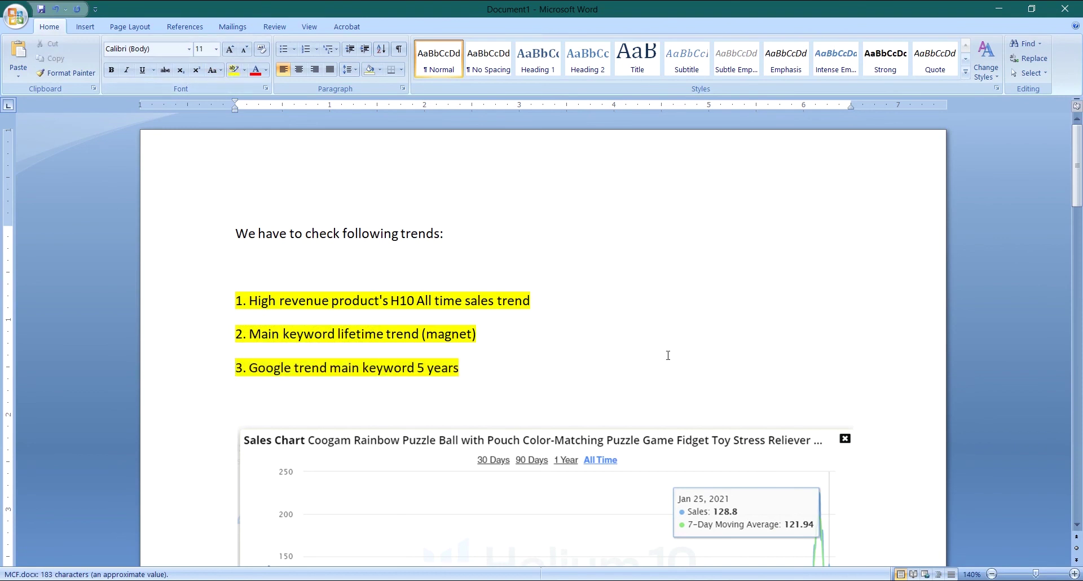